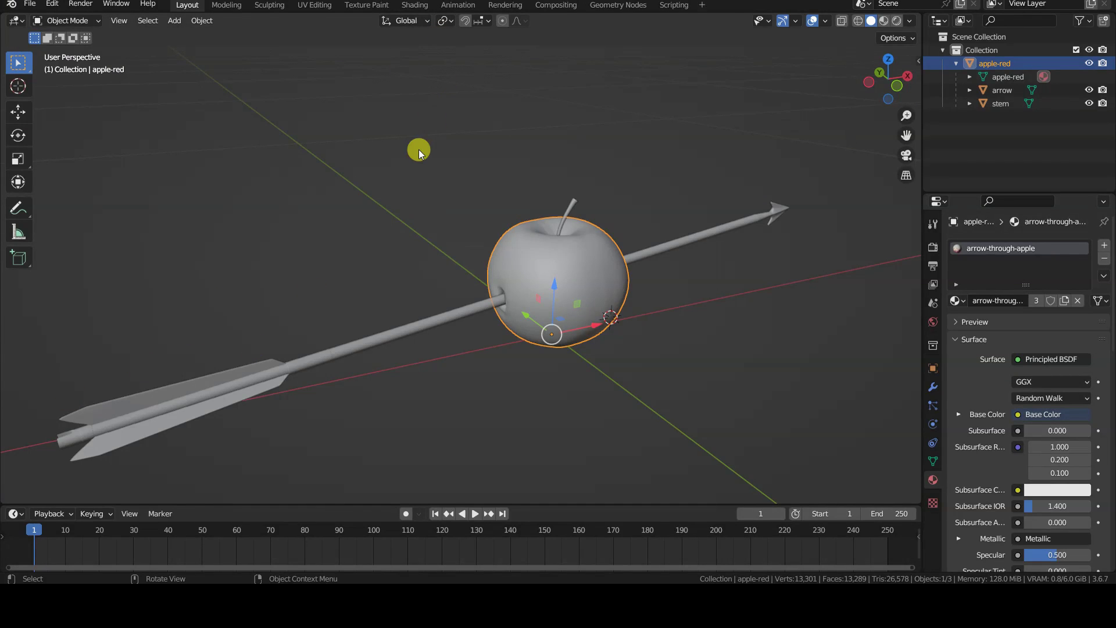
- Orbit around the apple and arrow, then switch to the UV Editing workspace
middle_drag(439, 211, 441, 236)
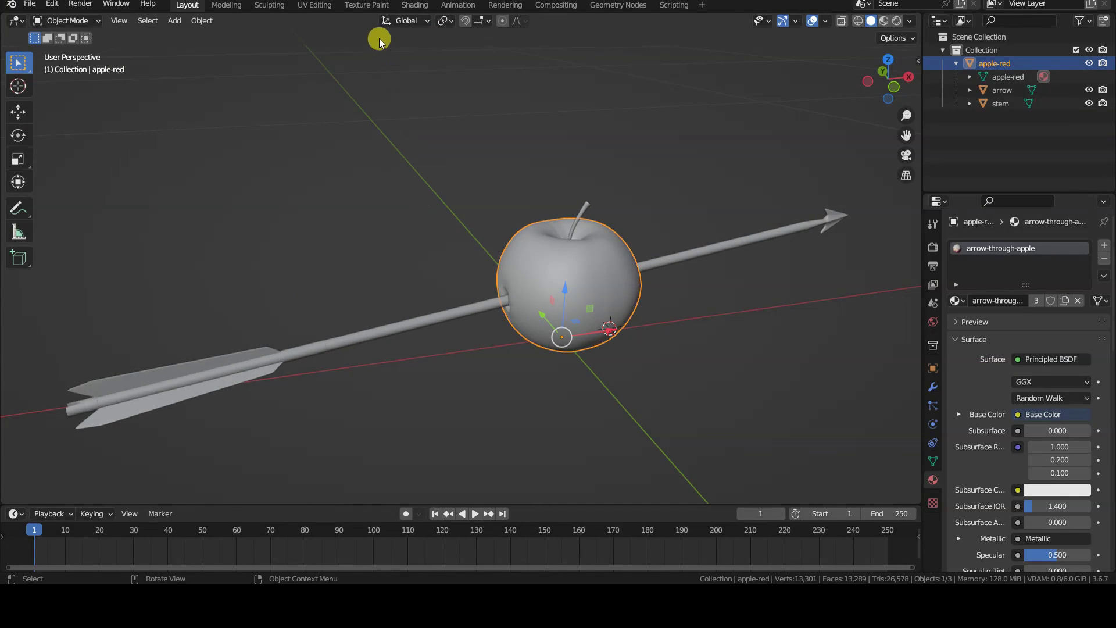
click(312, 5)
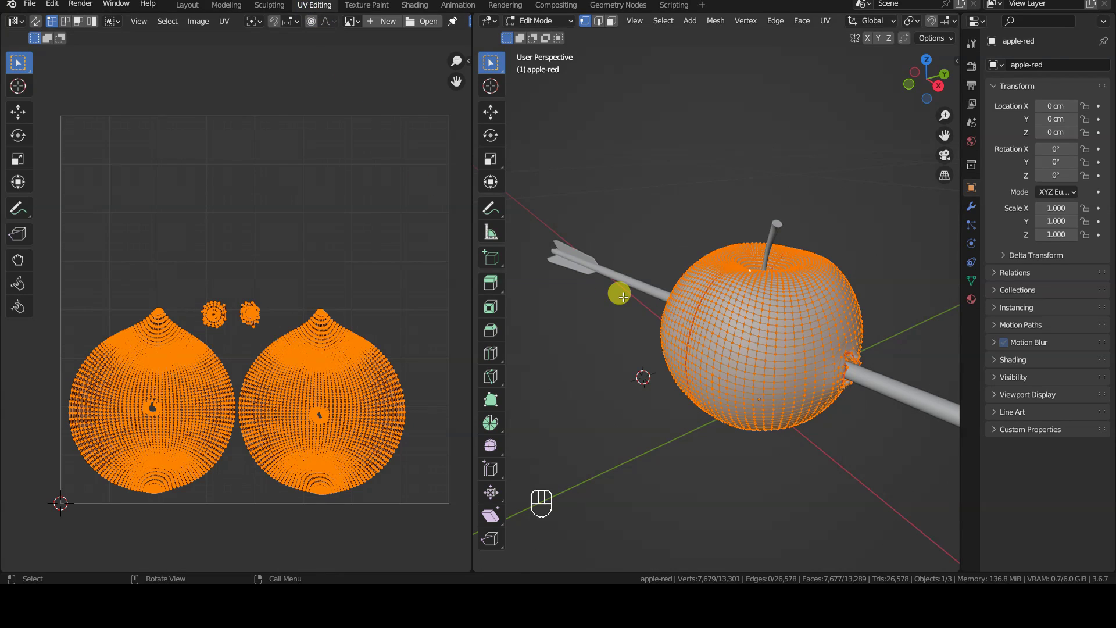
- Select the apple, stem and arrow, join them with Ctrl+J, and view the joined UVs
key(Tab)
key(a)
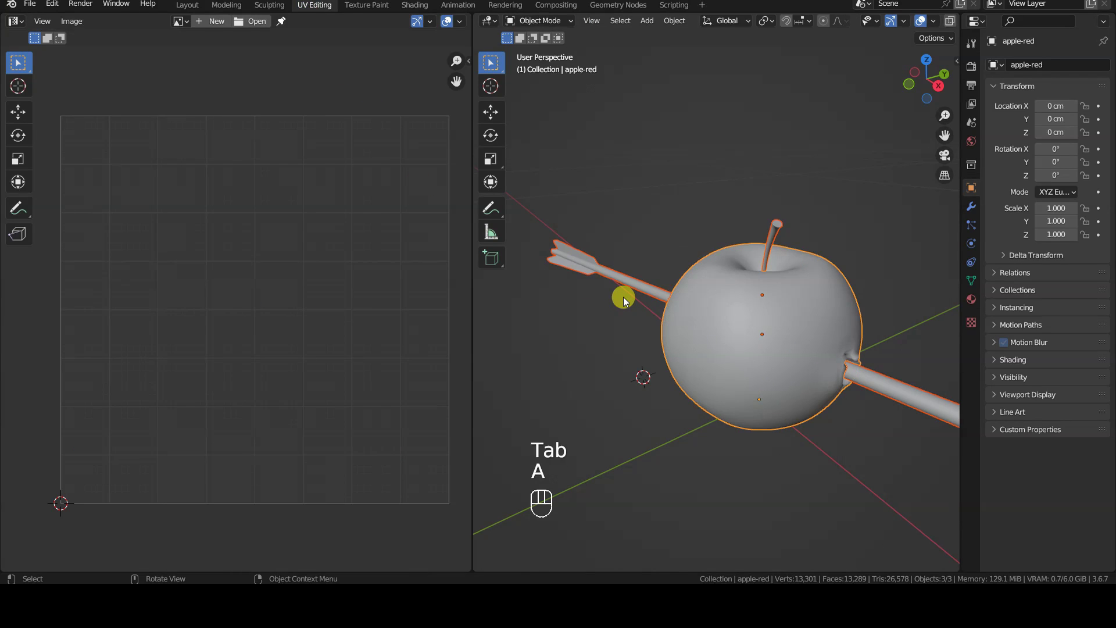
key(Tab)
key(Tab)
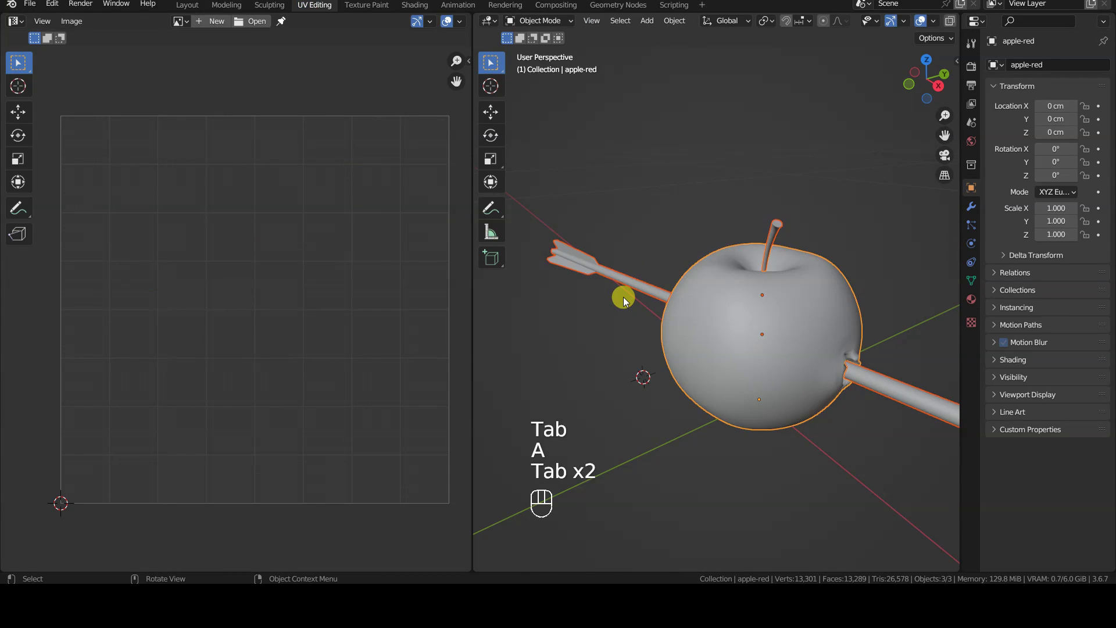
key(ctrl+j)
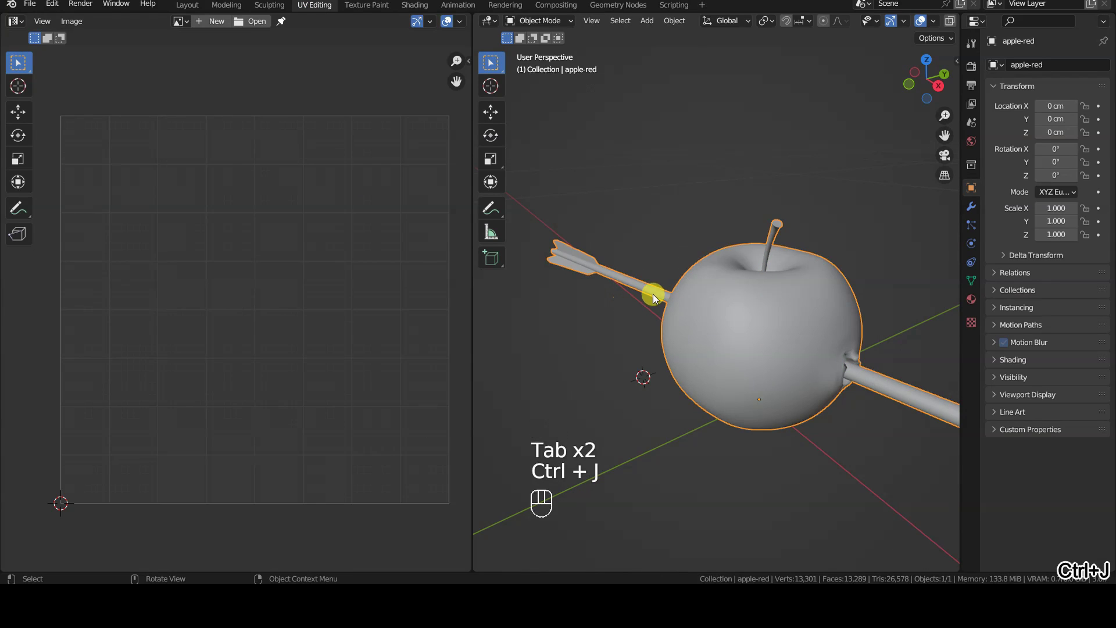
key(Tab)
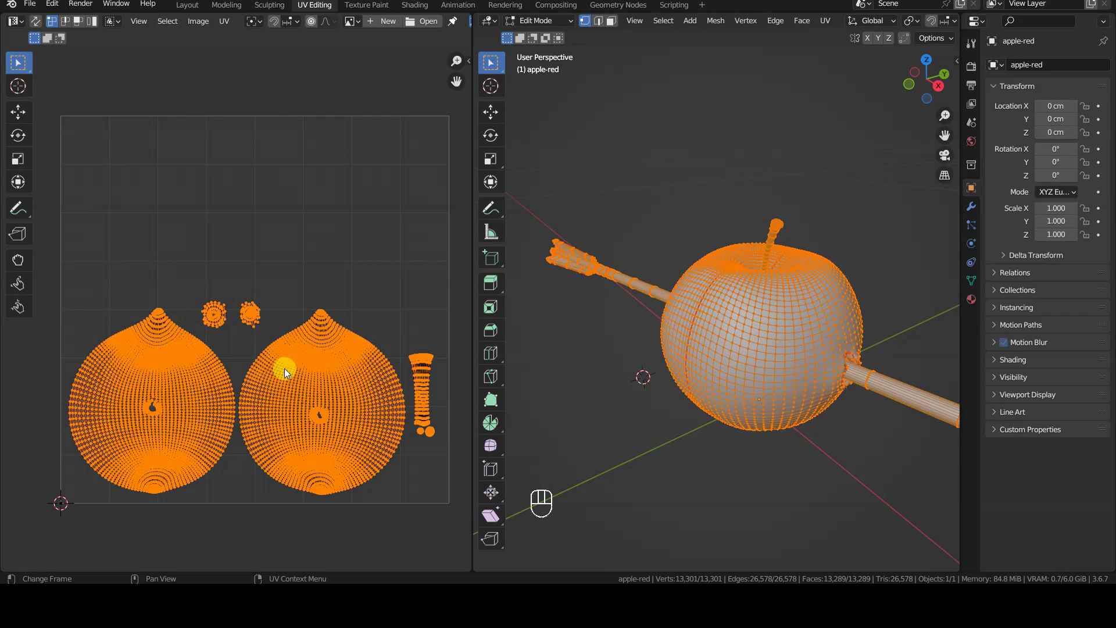
key(Tab)
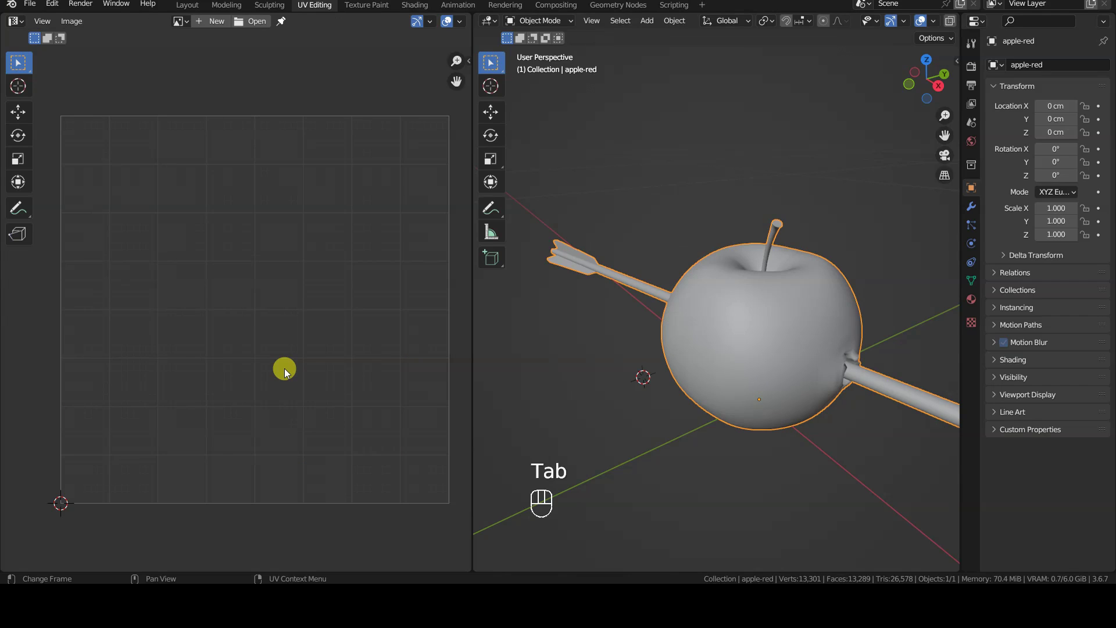
- Inspect the joined mesh's apple, stem and arrow UV islands with select-all and box select
key(Tab)
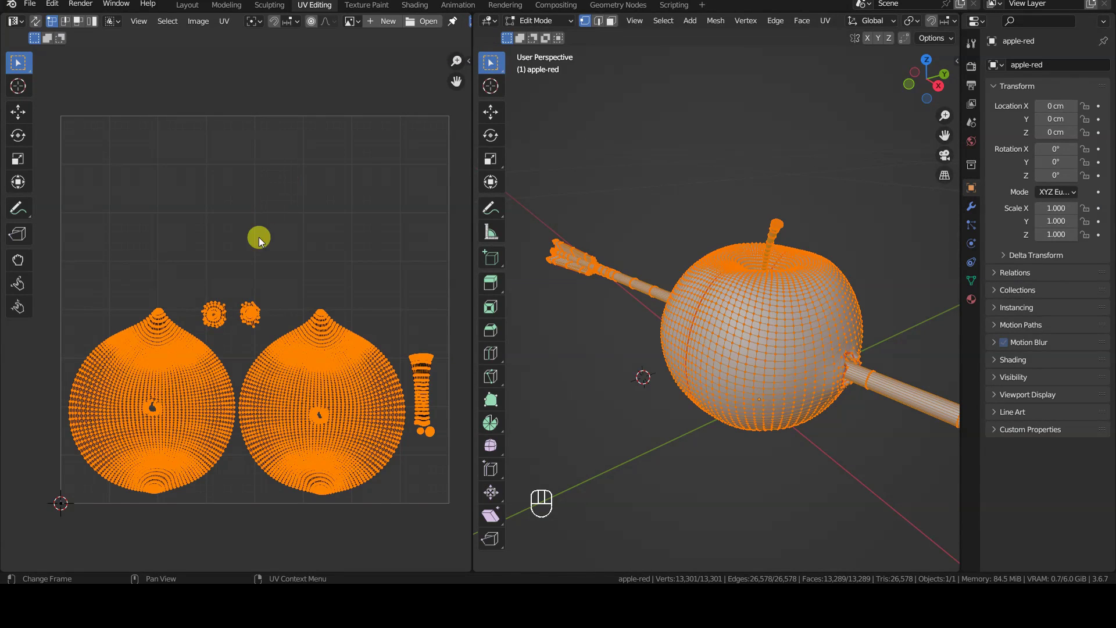
middle_drag(214, 310, 314, 196)
scroll(316, 197, up, 3)
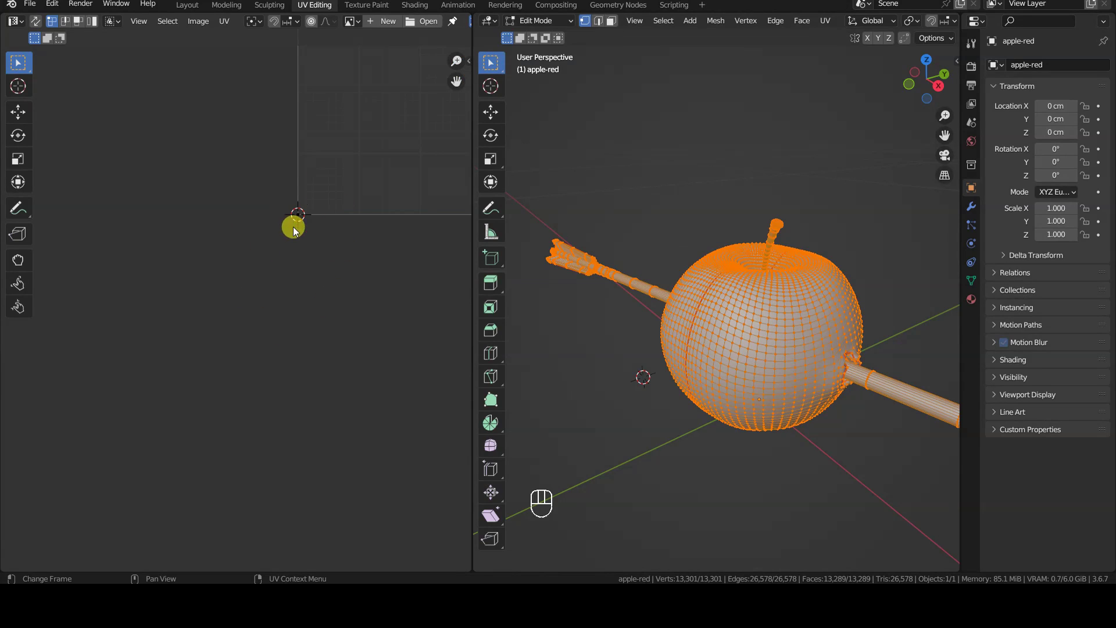
key(a)
click(303, 265)
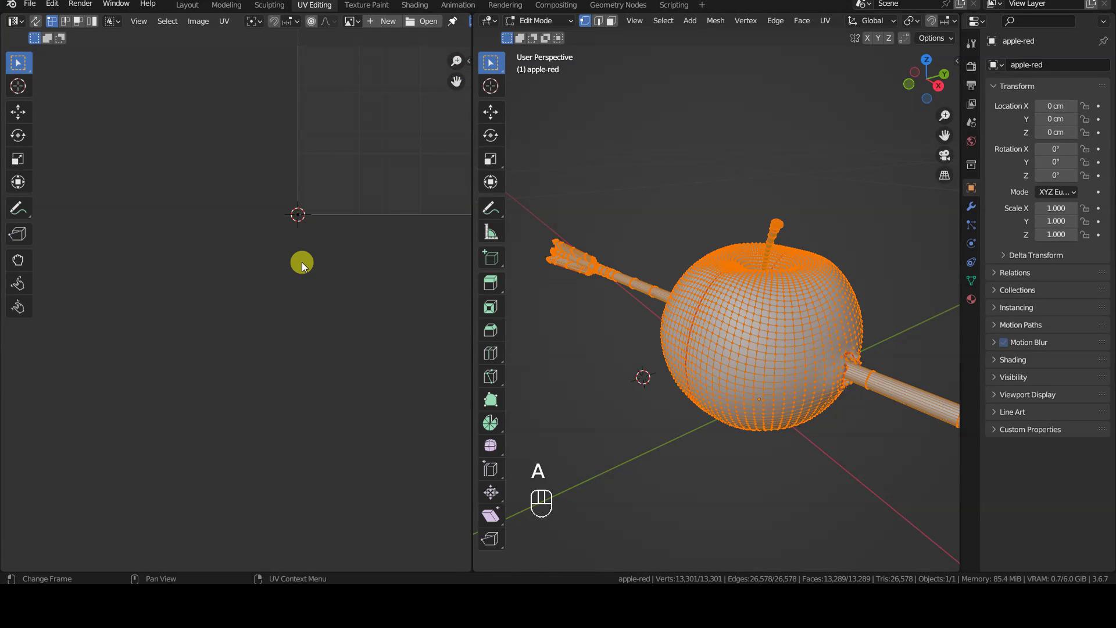
key(b)
drag(282, 187, 372, 304)
scroll(361, 309, down, 2)
scroll(360, 307, down, 2)
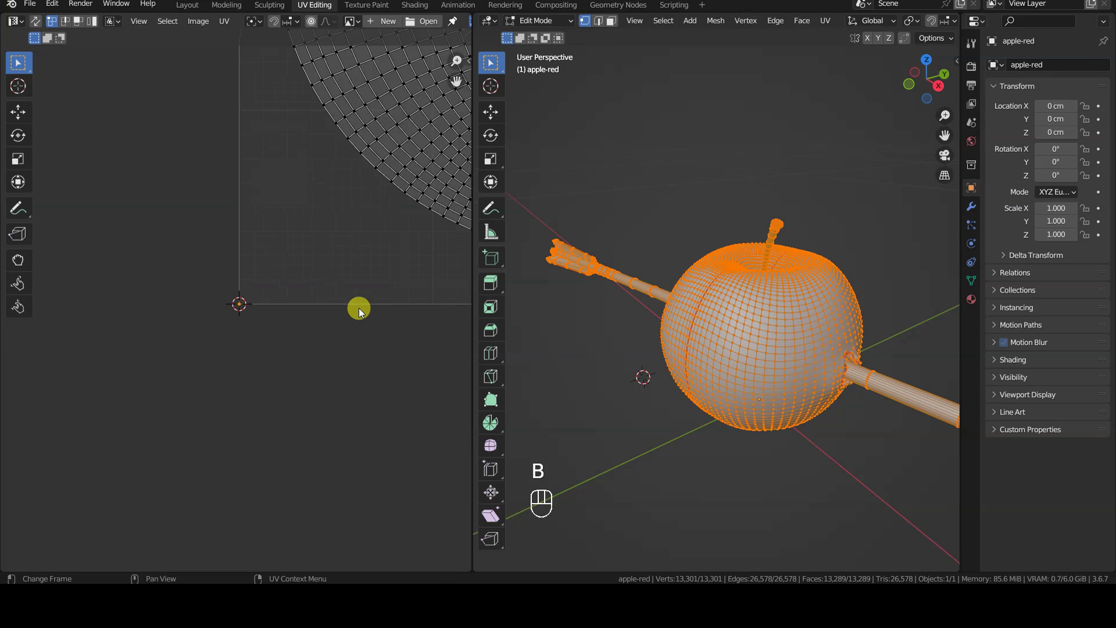
scroll(359, 311, down, 1)
scroll(358, 312, down, 1)
shift+middle_drag(266, 304, 280, 358)
scroll(282, 354, up, 1)
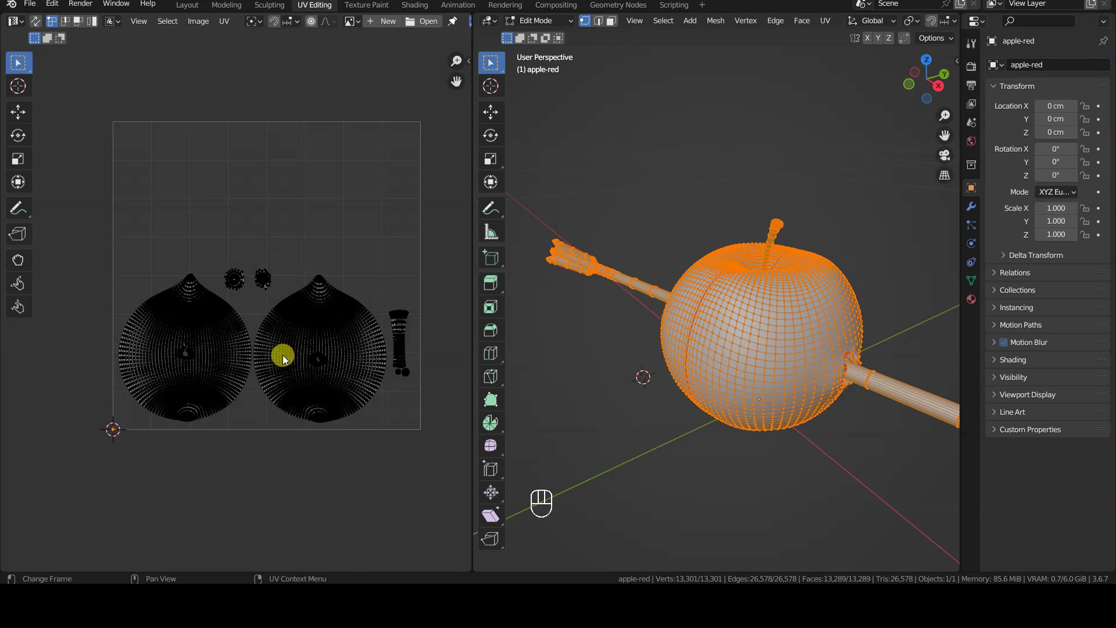
scroll(282, 355, up, 1)
scroll(277, 357, up, 1)
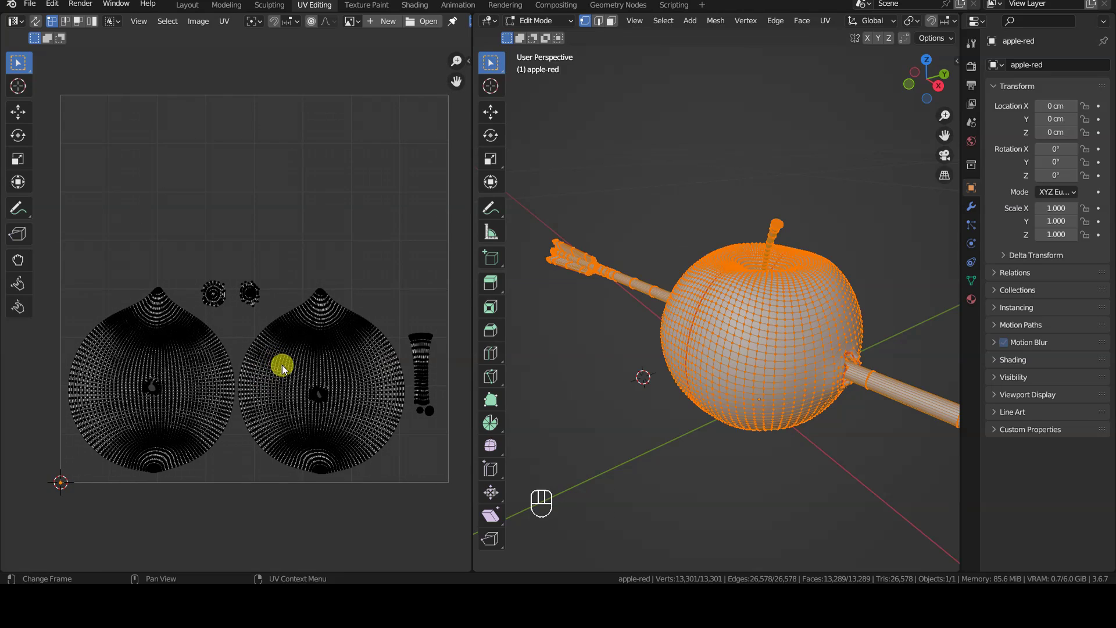
key(Tab)
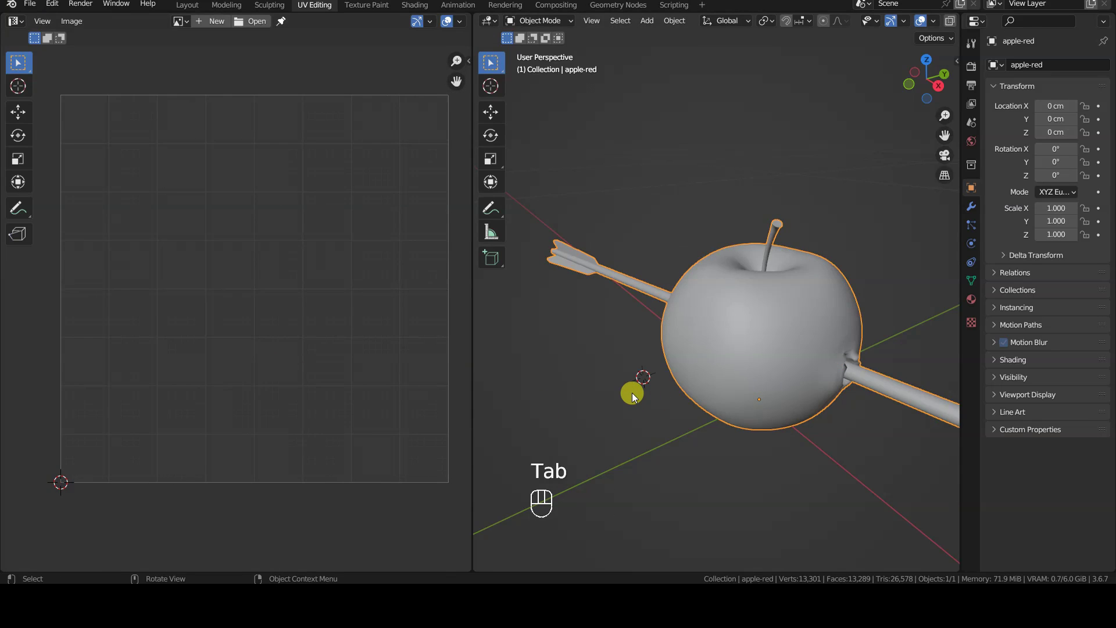
- Undo the join, then select all three objects and edit their meshes together
key(ctrl+z)
key(ctrl+z)
key(ctrl+z)
key(ctrl+z)
key(ctrl+z)
key(ctrl+z)
key(ctrl+z)
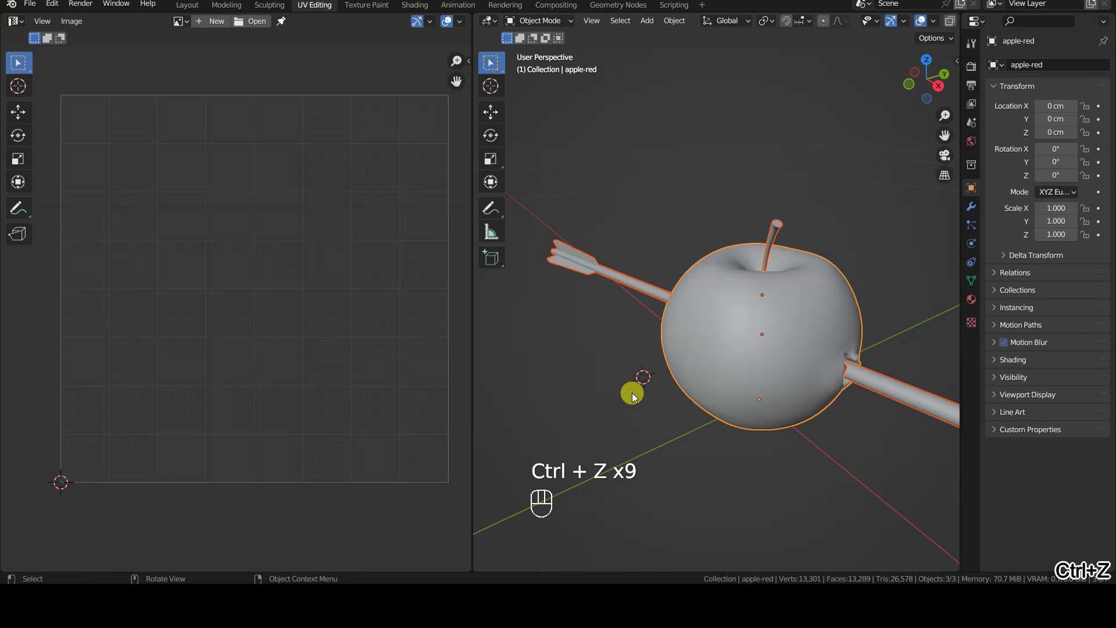
click(728, 396)
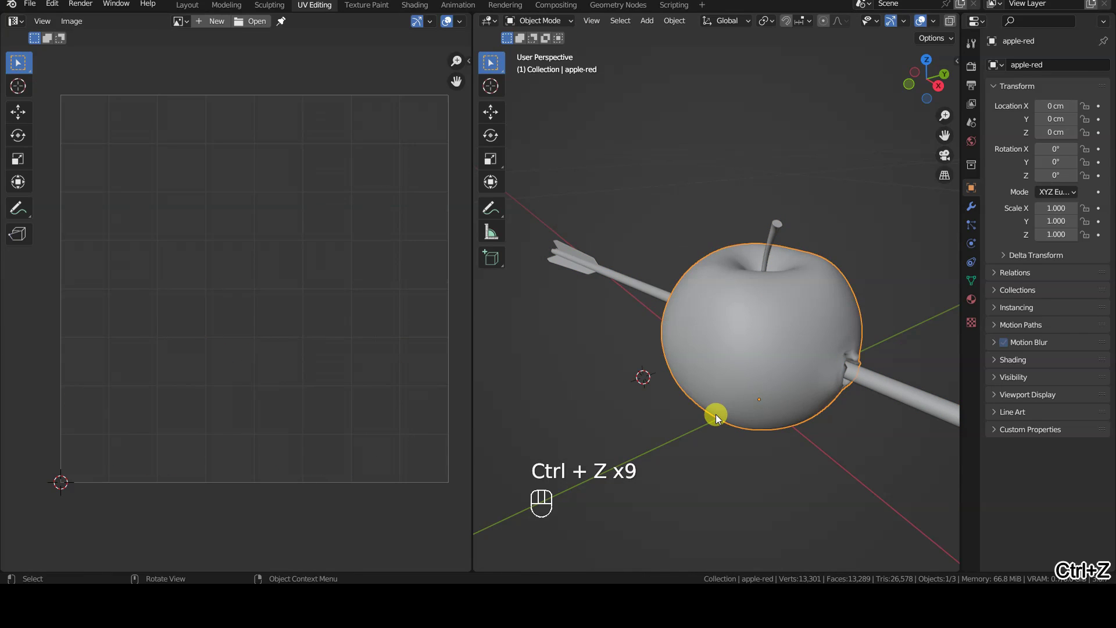
key(a)
key(Tab)
key(Tab)
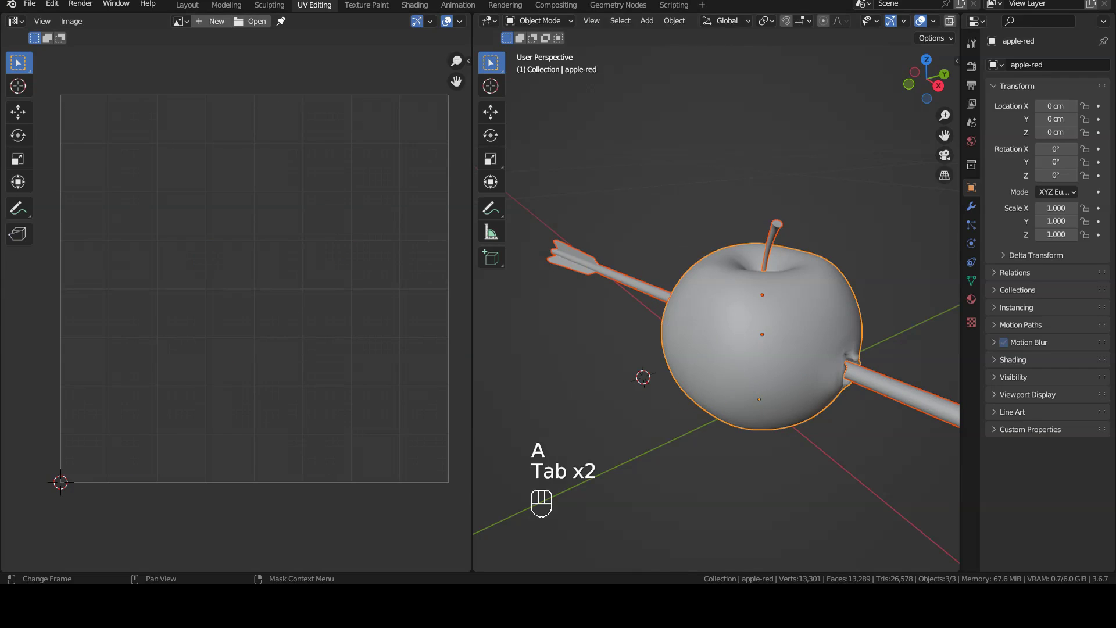
- Expand the apple's UV Maps list in Object Data properties and compare with the arrow's maps
click(741, 369)
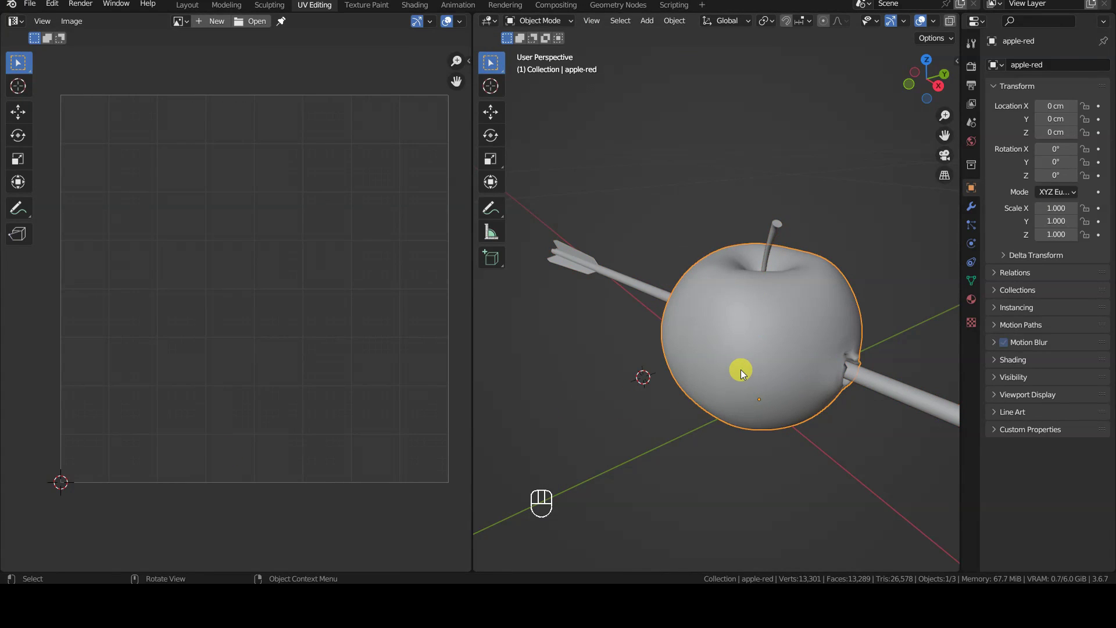
click(971, 280)
drag(960, 299, 907, 297)
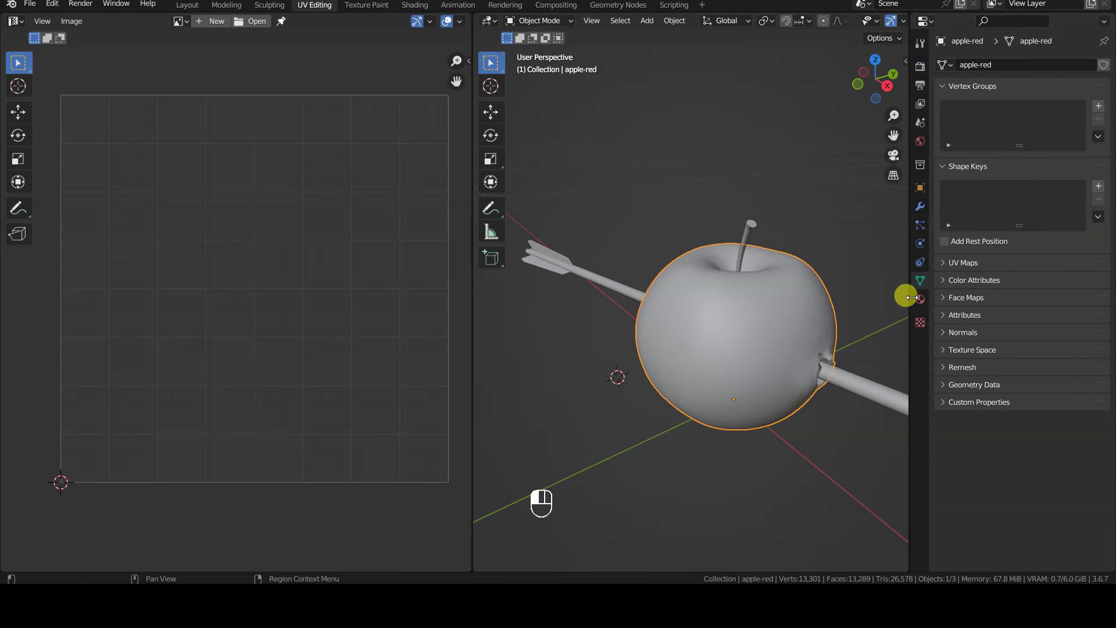
click(942, 263)
click(942, 168)
click(947, 88)
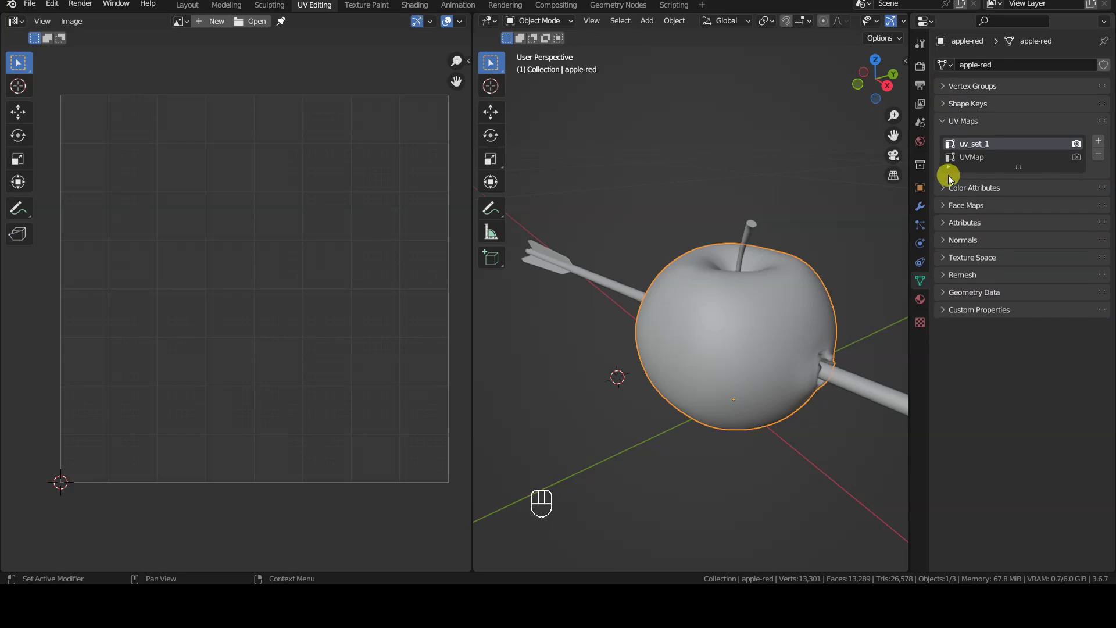
click(867, 388)
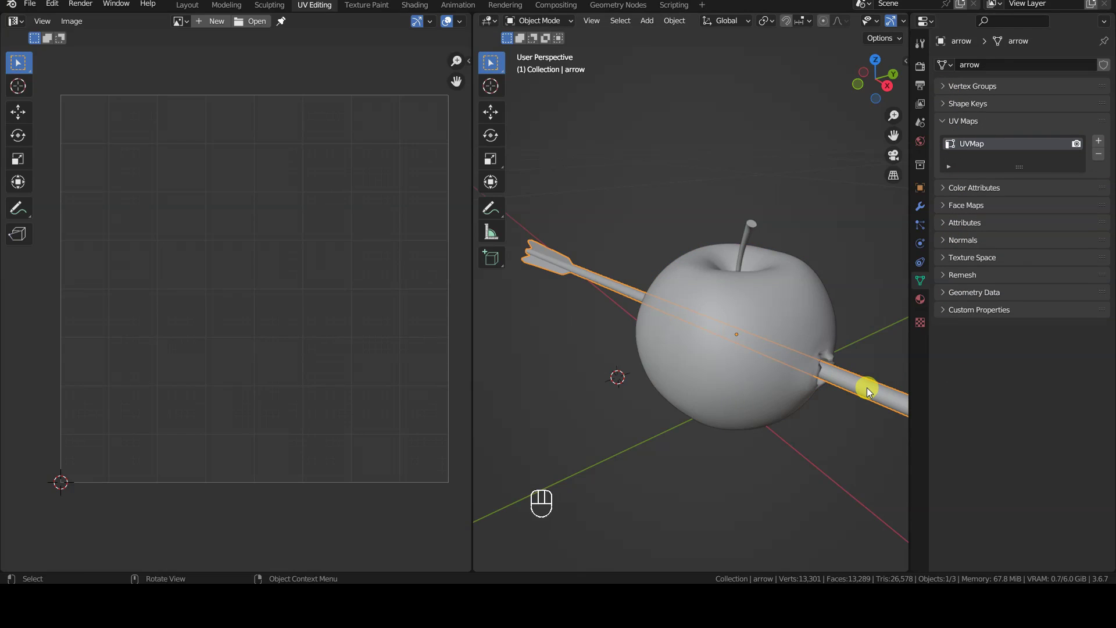
click(692, 377)
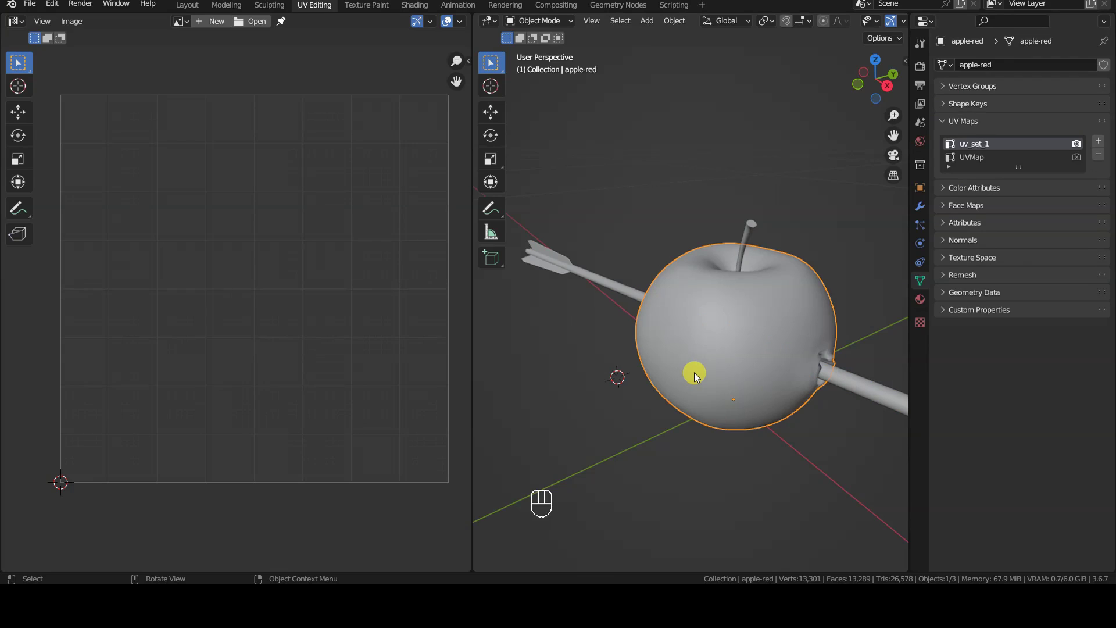
- Join all three objects, then undo the join
key(a)
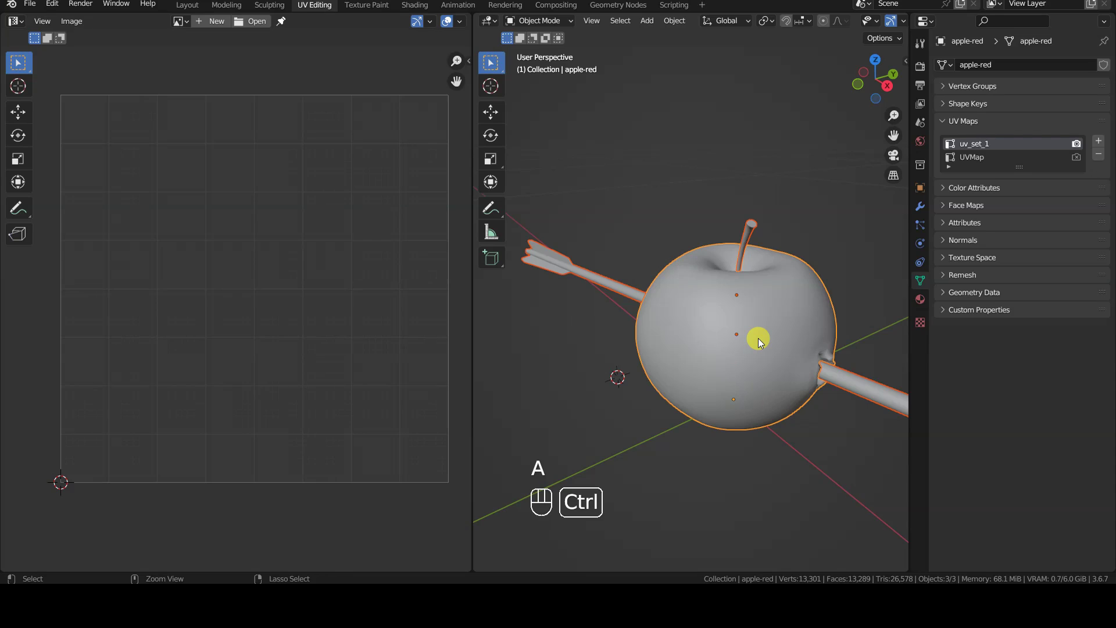
key(ctrl+j)
drag(1020, 165, 1020, 193)
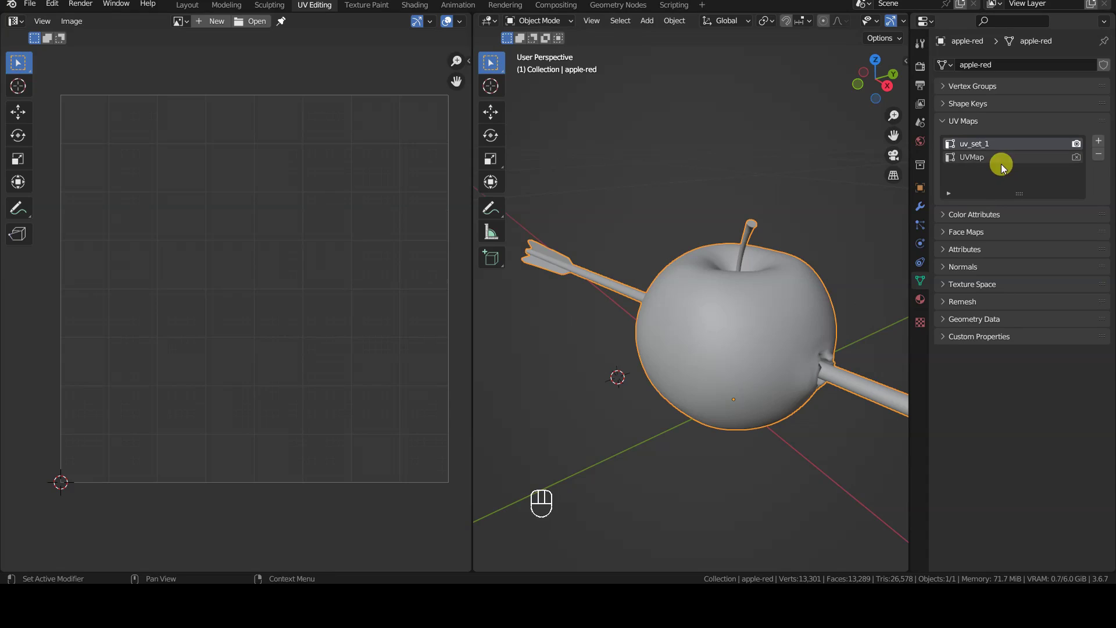
key(ctrl+z)
key(ctrl+z)
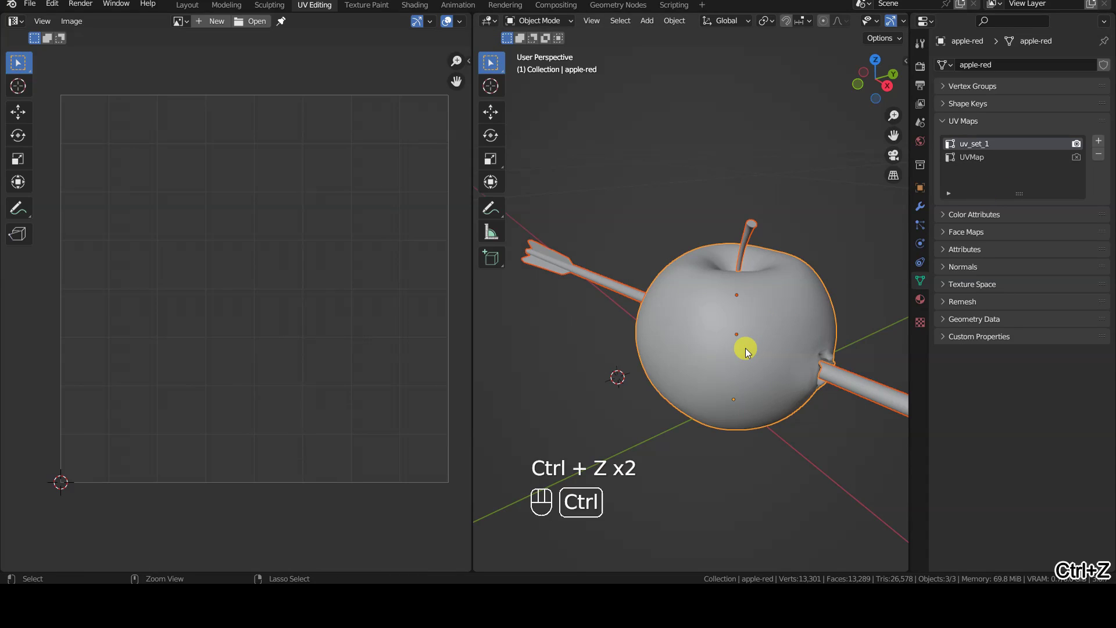
- Check the arrow, then make UVMap the apple's active UV map
click(617, 291)
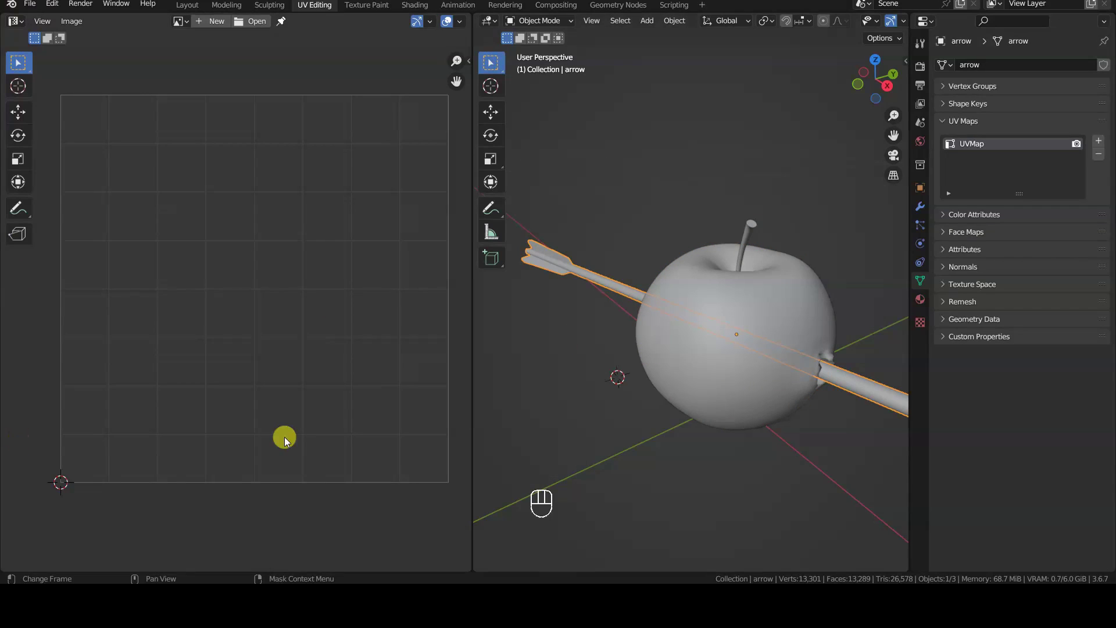
click(697, 393)
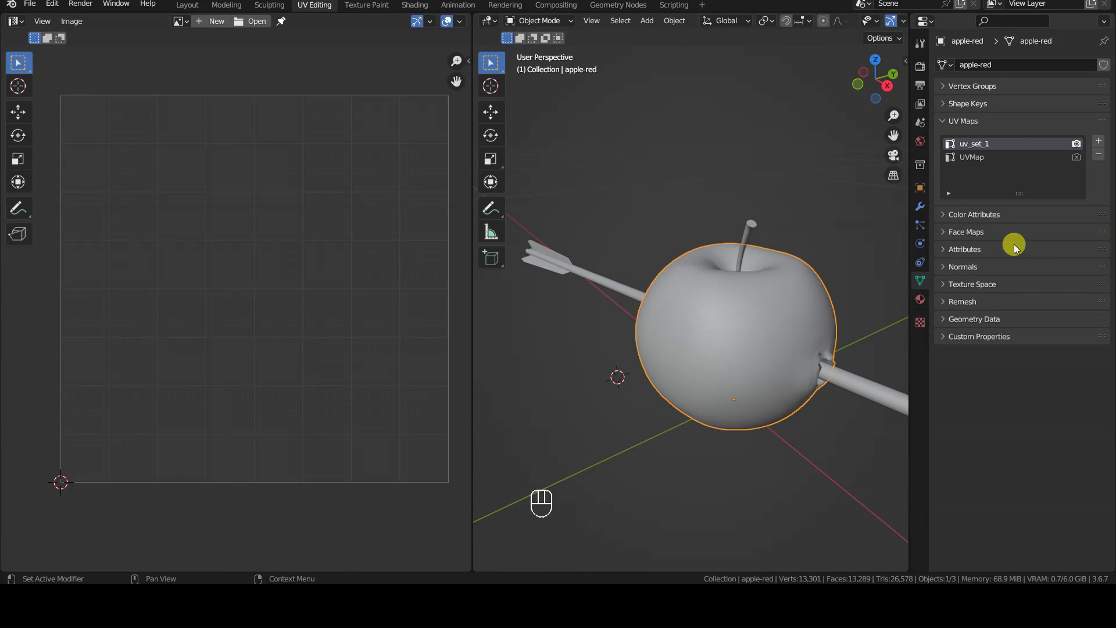
click(991, 159)
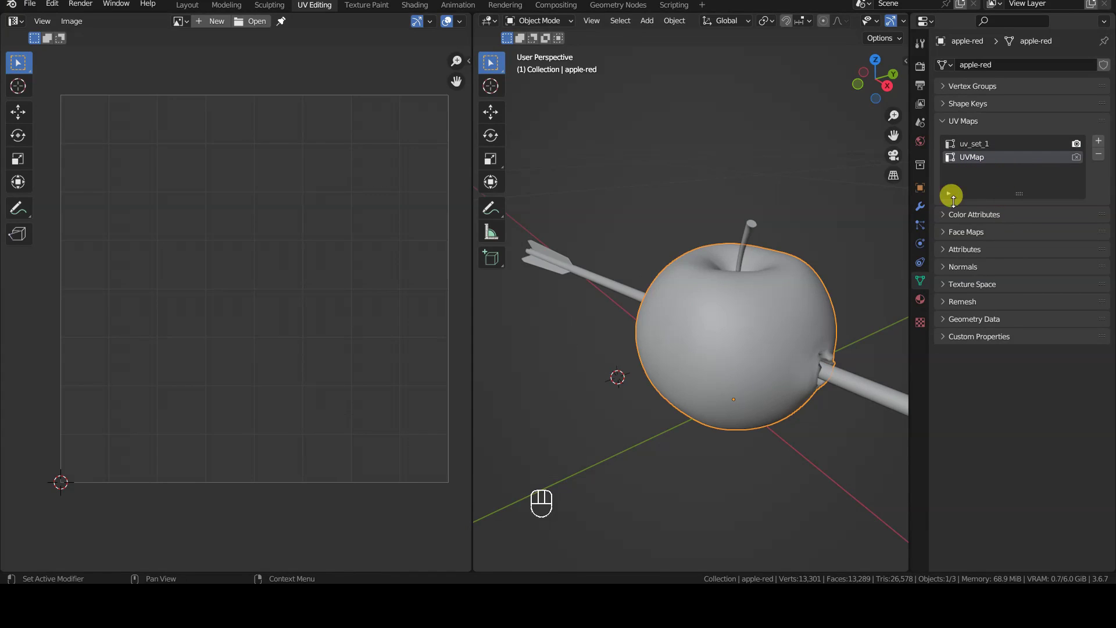
- Edit the apple, toggle between UVMap and uv_set_1 layouts, leaving uv_set_1 active
key(Tab)
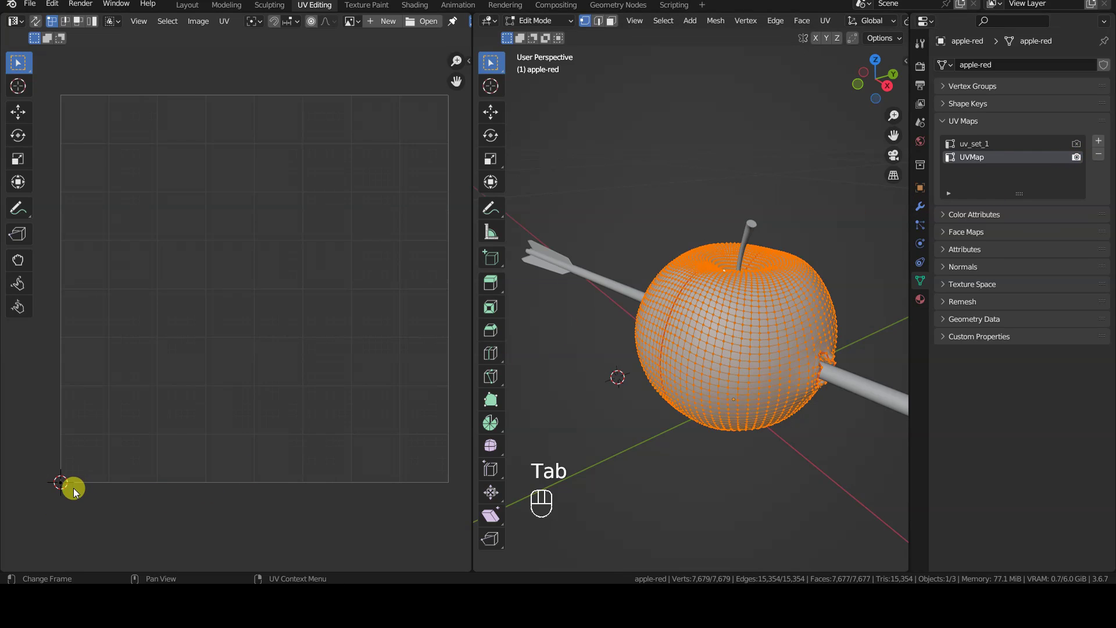
click(1078, 145)
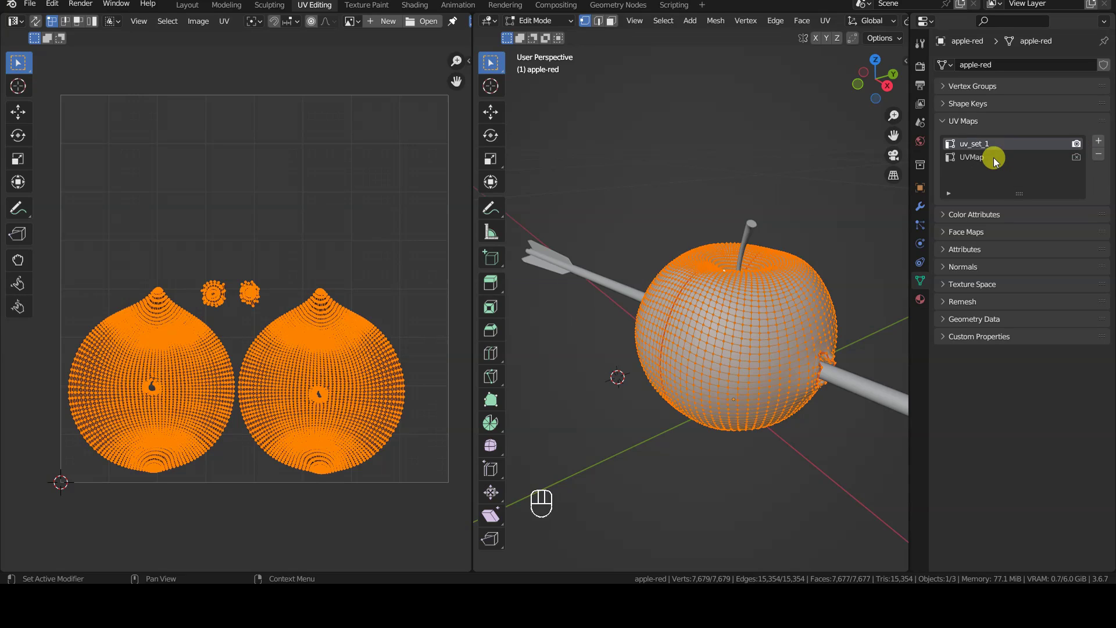
click(994, 157)
click(996, 145)
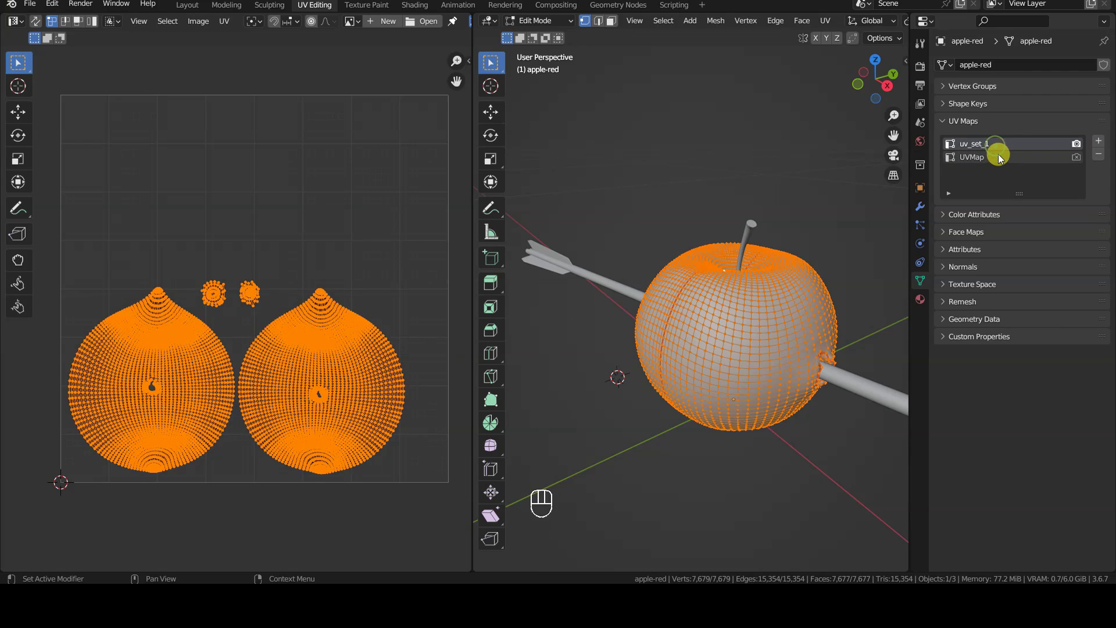
click(997, 143)
- Leave edit mode, select the apple, stem and arrow, and edit their meshes together
key(Tab)
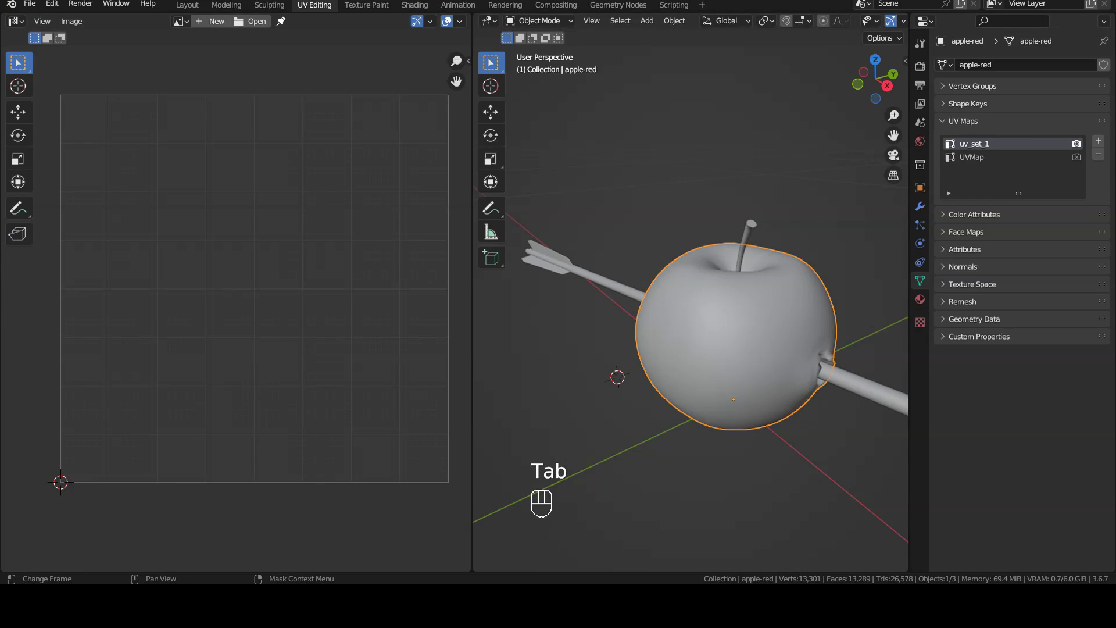
click(523, 395)
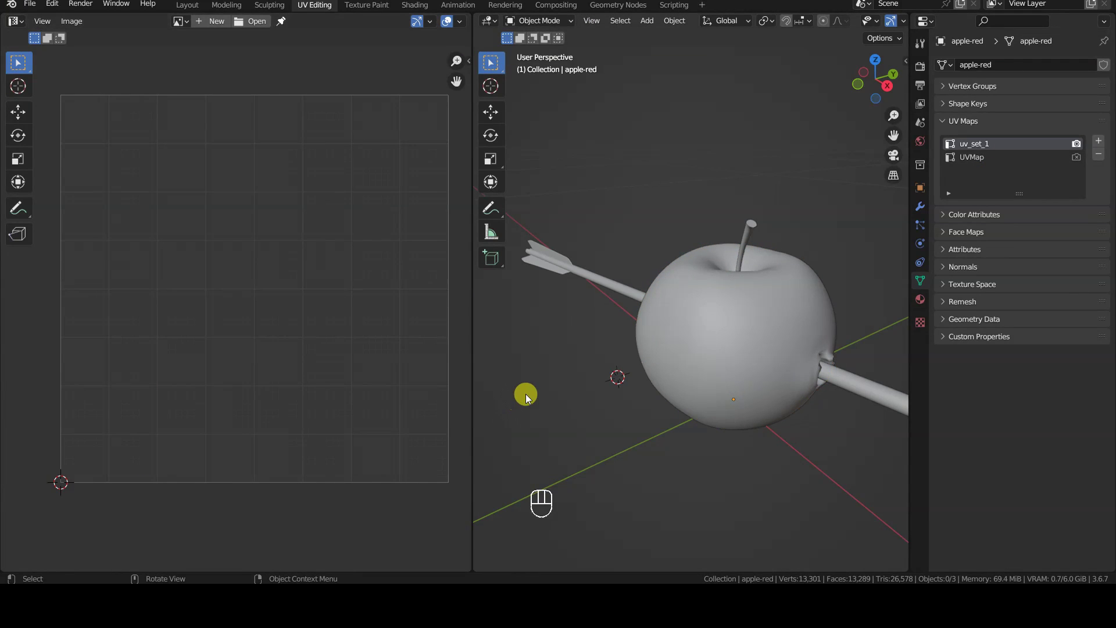
key(a)
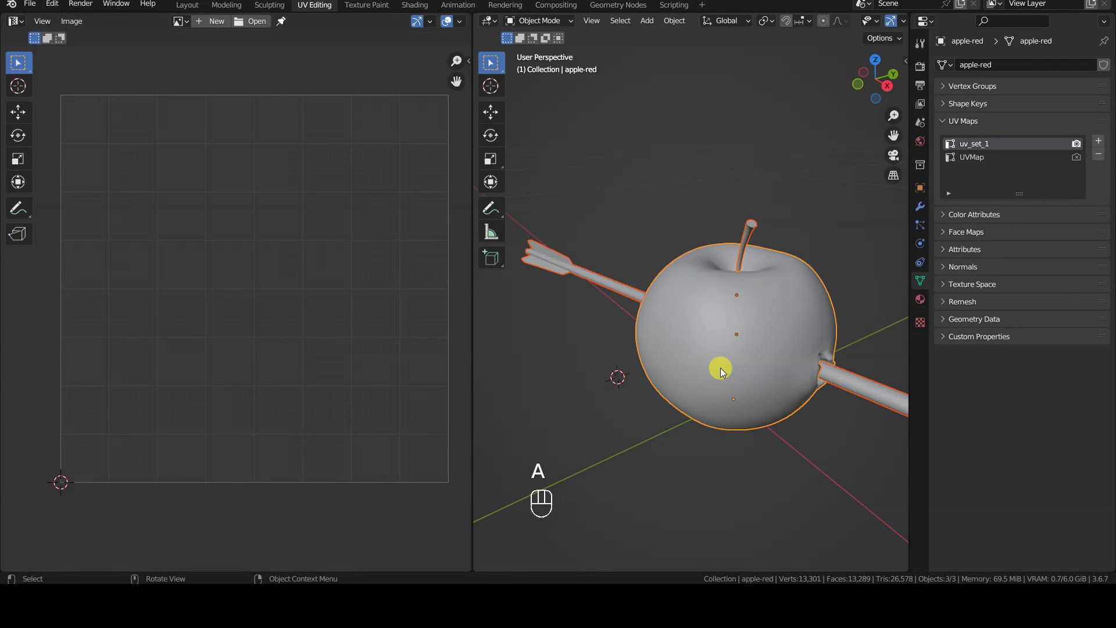
key(Tab)
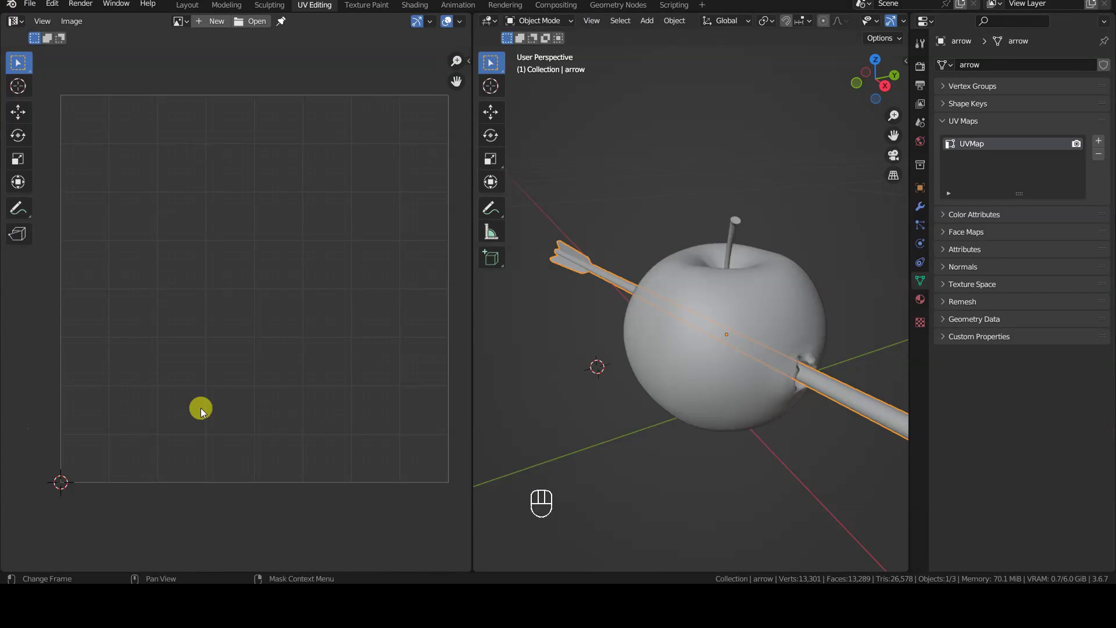
click(751, 292)
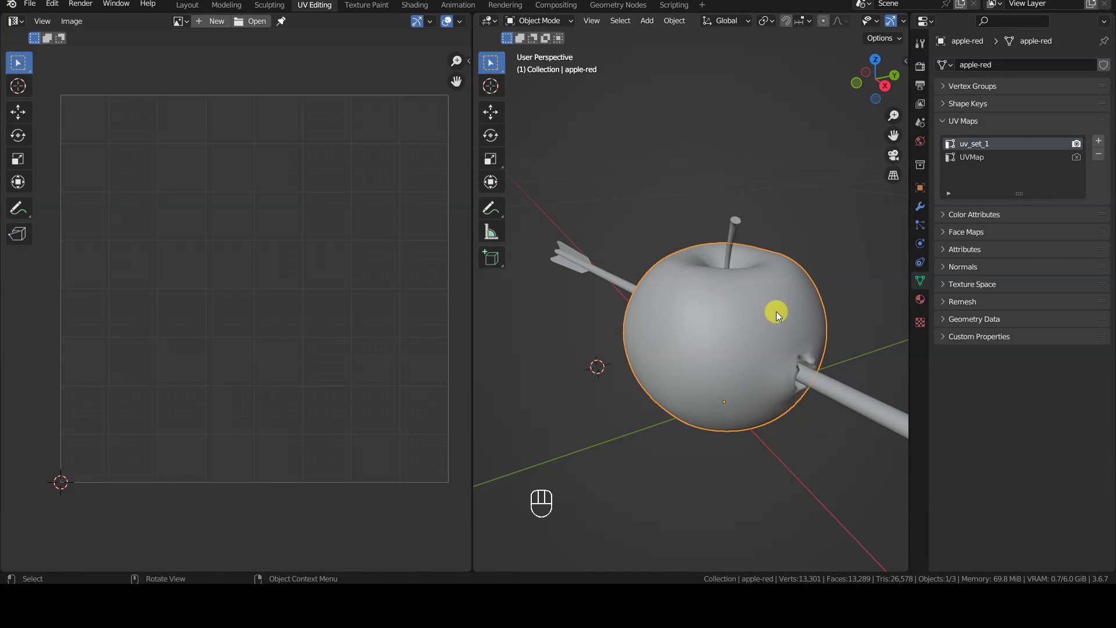
key(Tab)
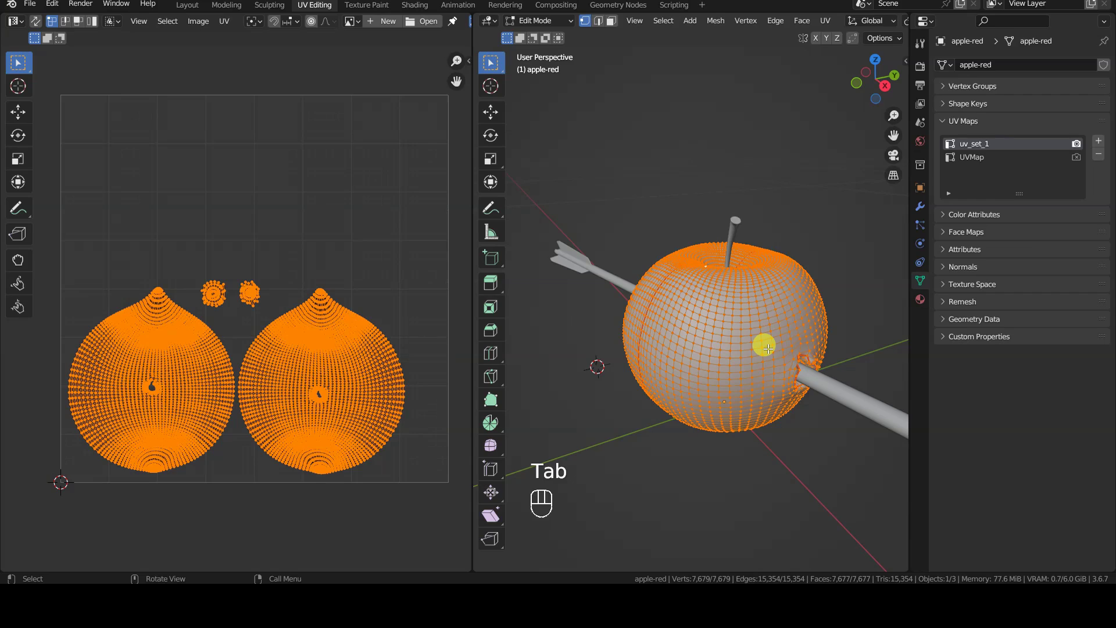
click(967, 160)
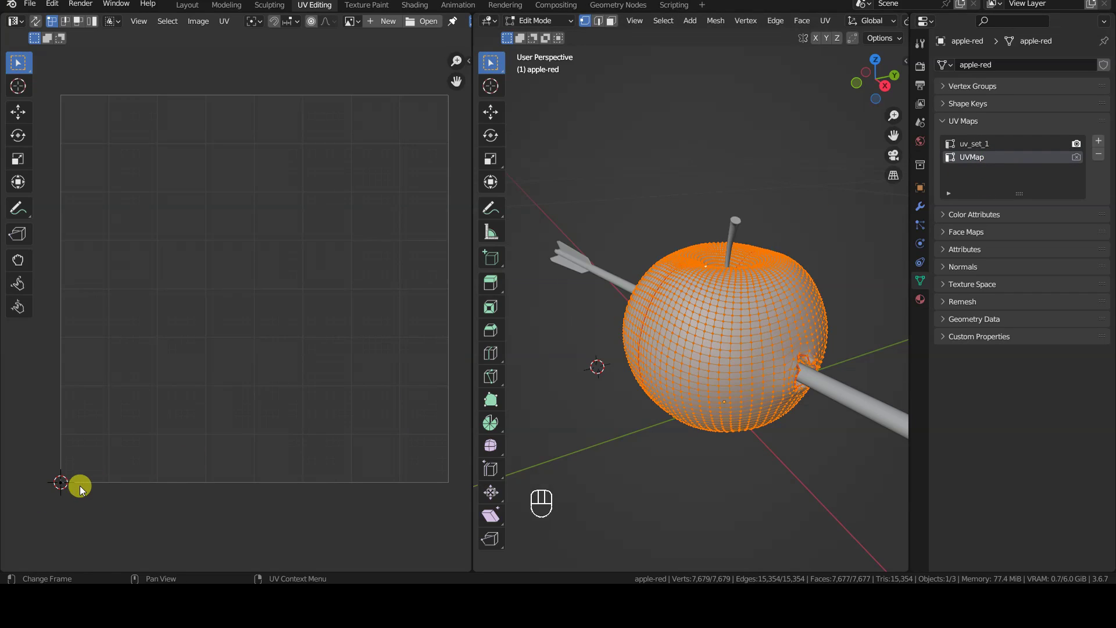
key(Tab)
click(738, 225)
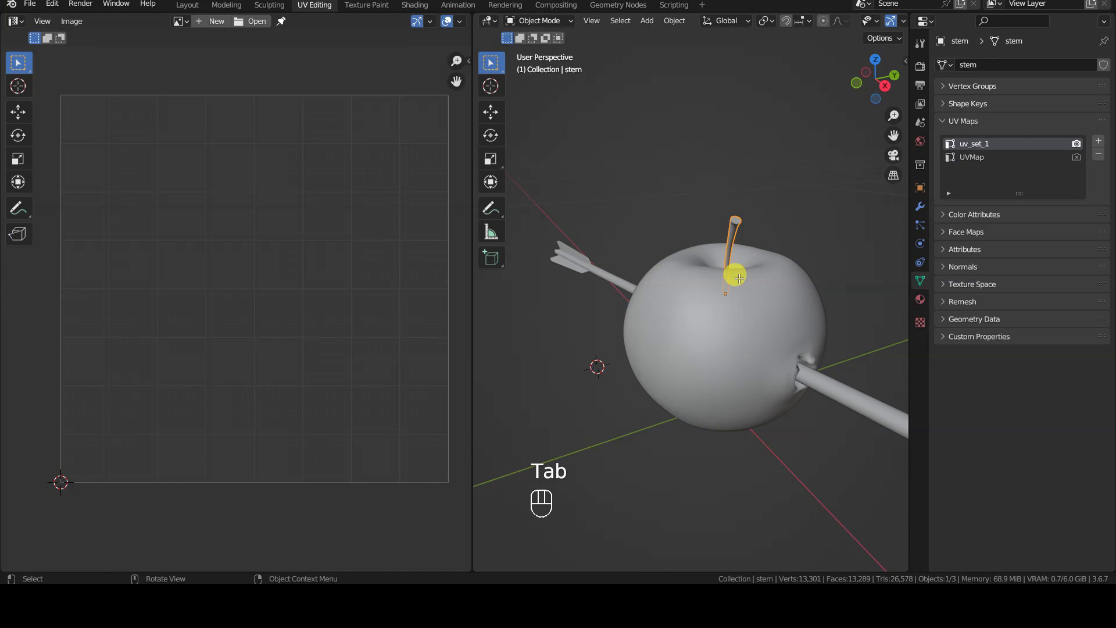
key(Tab)
key(Tab)
click(838, 388)
key(Tab)
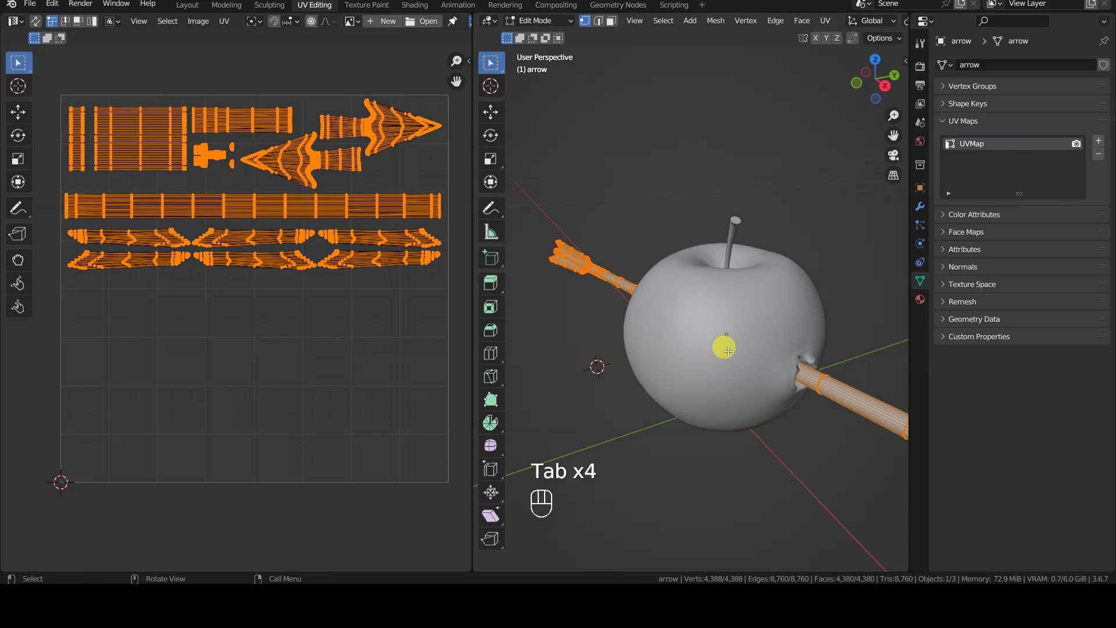
key(Tab)
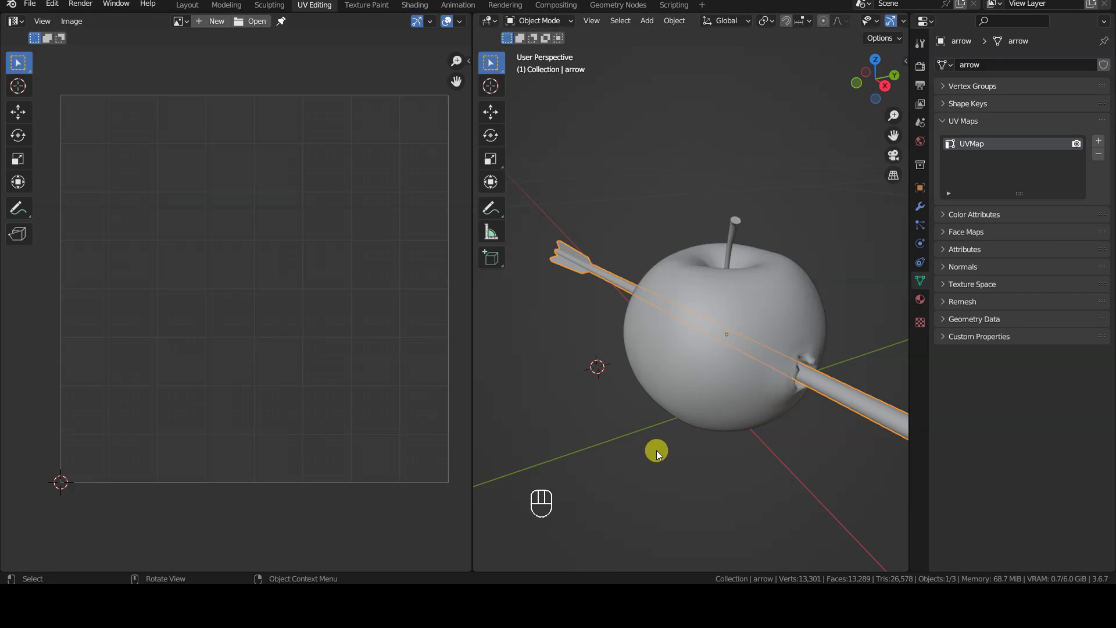
- Join the apple, stem and arrow with Ctrl+J and enter edit mode
key(a)
key(ctrl+j)
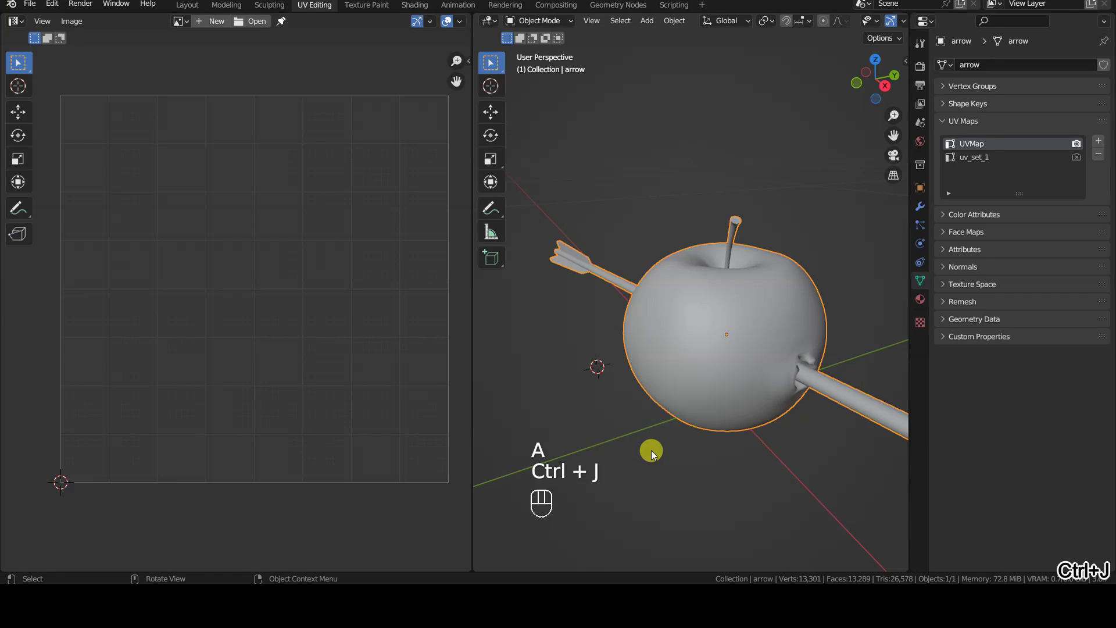
key(Tab)
- Switch between the joined mesh's uv_set_1 and UVMap layouts to compare them
click(975, 157)
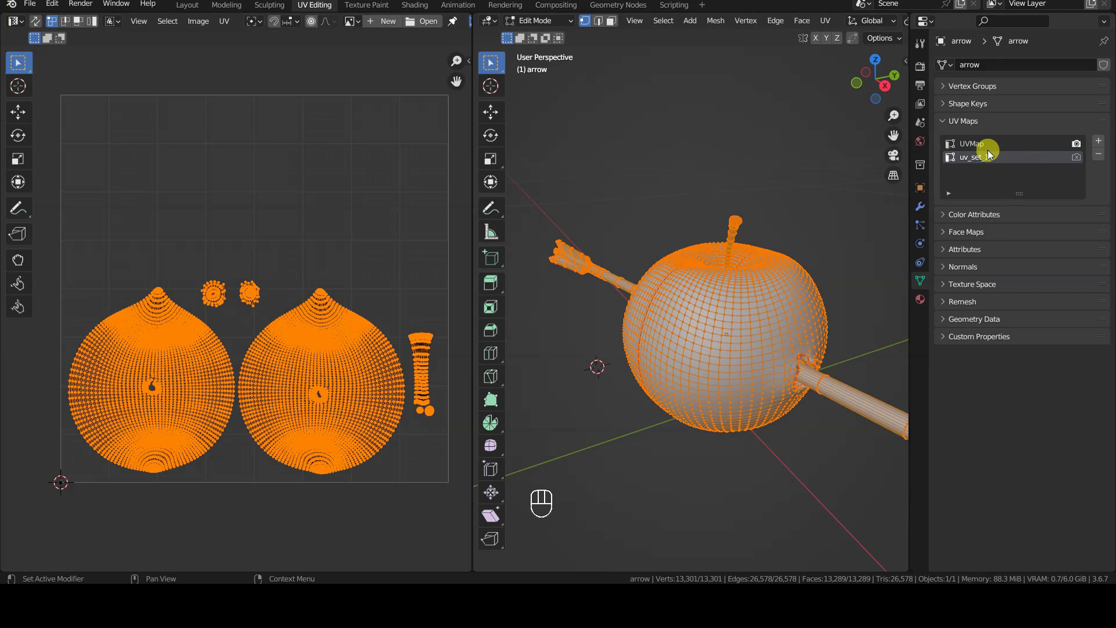
click(972, 144)
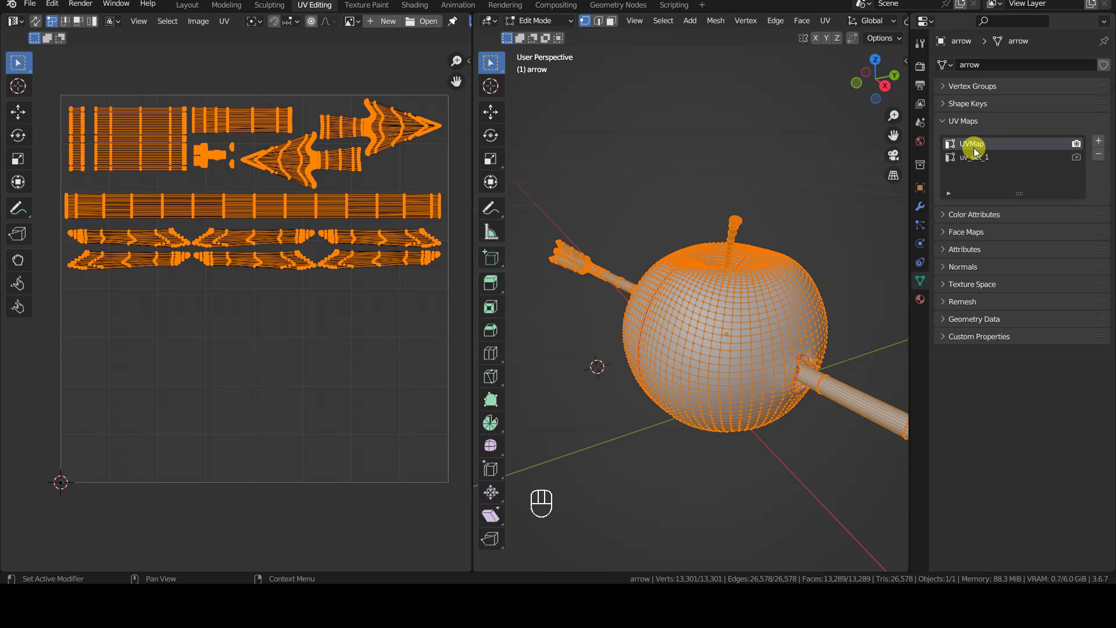
click(976, 157)
click(977, 144)
- Leave edit mode and undo back to before the join
key(Tab)
key(ctrl+z)
key(ctrl+z)
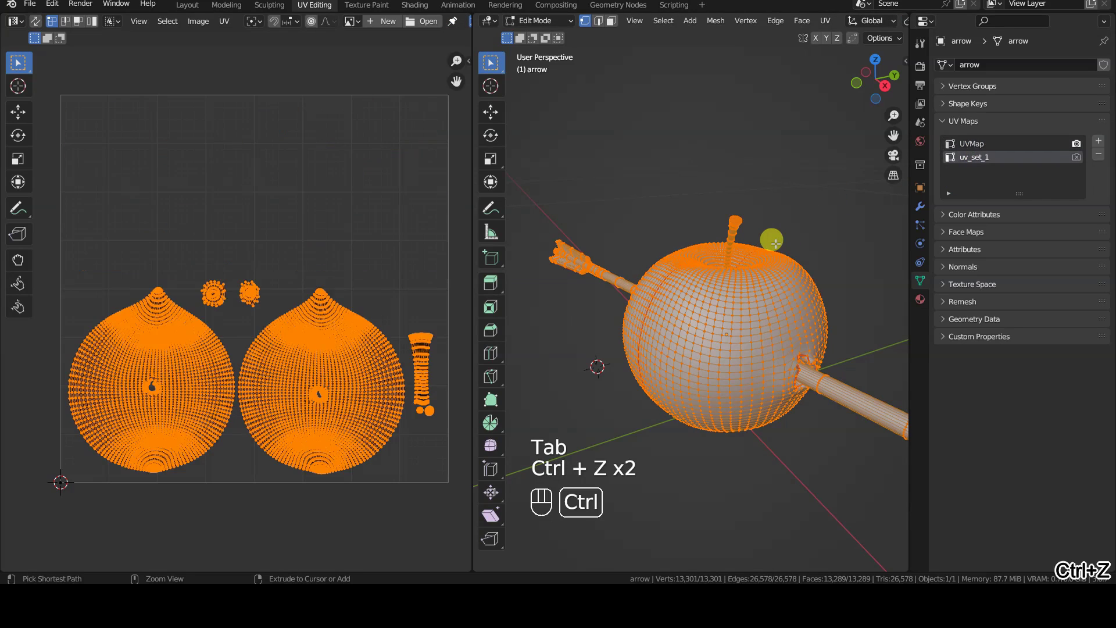
key(ctrl+z)
key(ctrl+z)
key(ctrl+z)
key(ctrl+z)
key(ctrl+z)
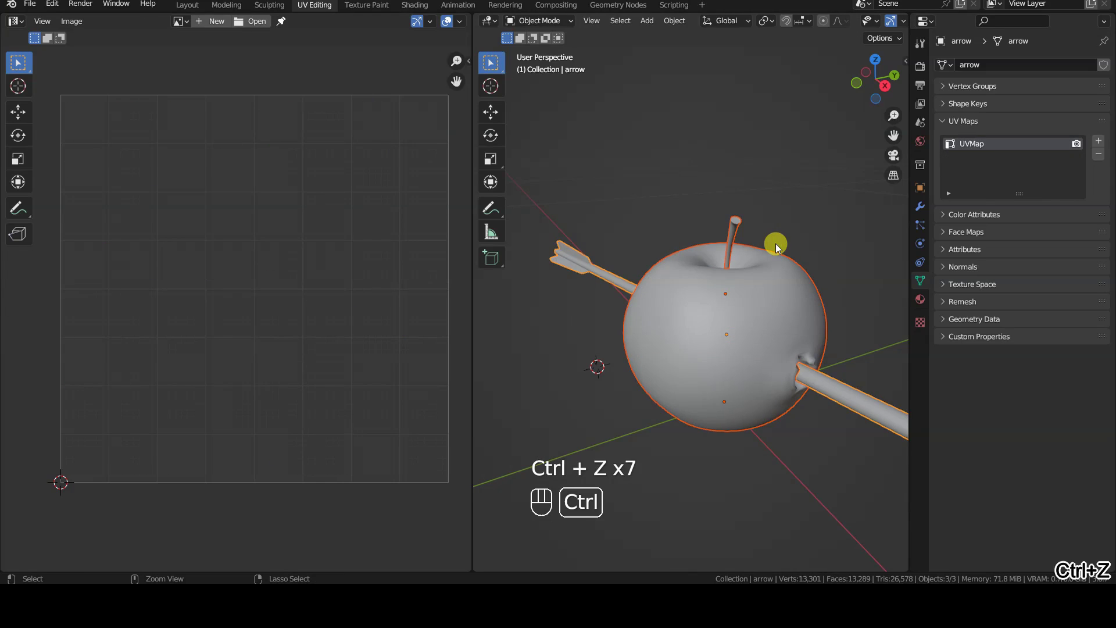
key(ctrl+z)
- Copy the stem's UV map name uv_set_1, then select the arrow
click(718, 399)
click(842, 402)
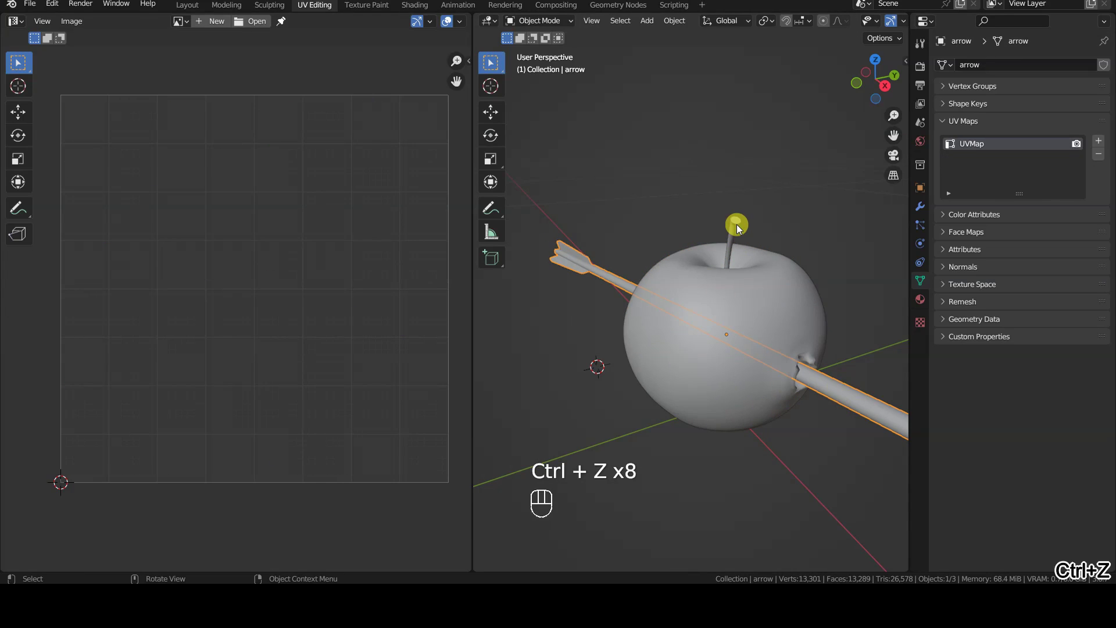
click(737, 224)
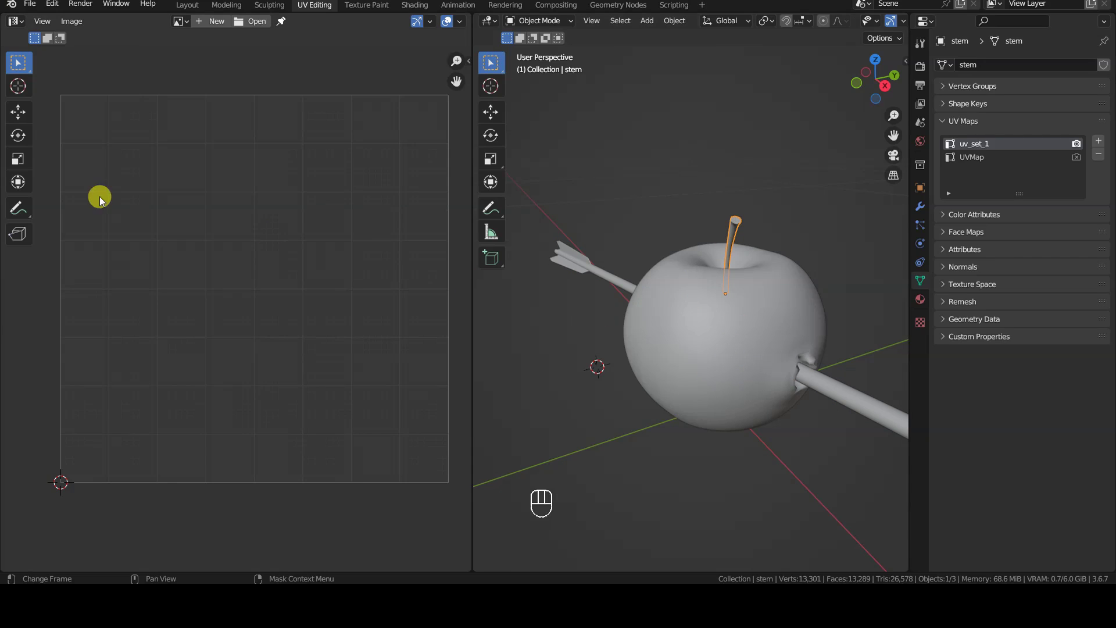
key(ctrl+c)
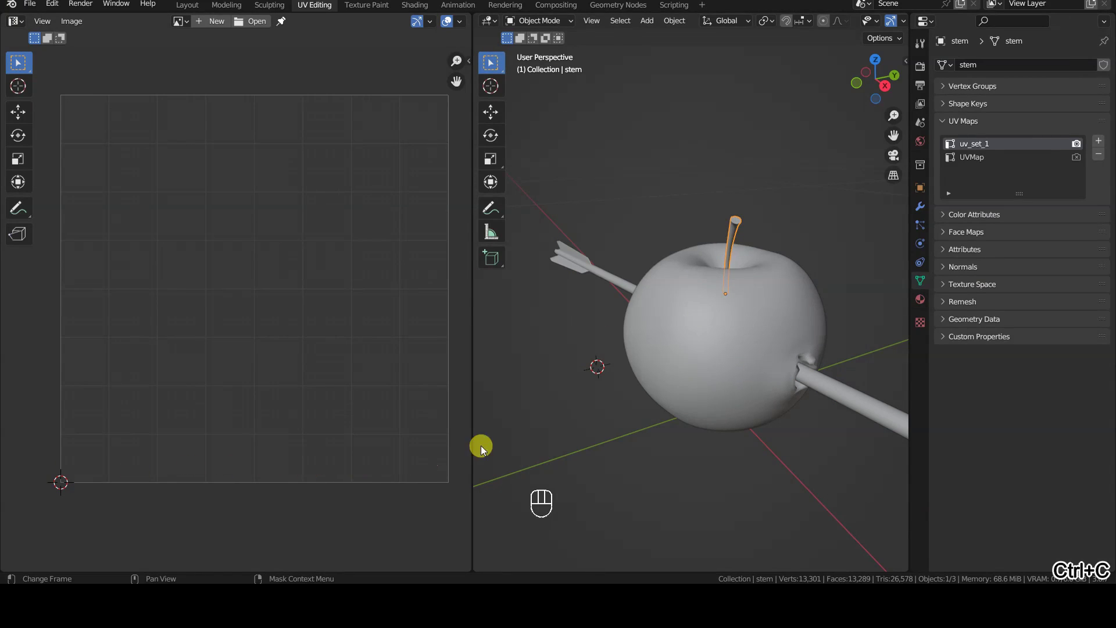
click(836, 392)
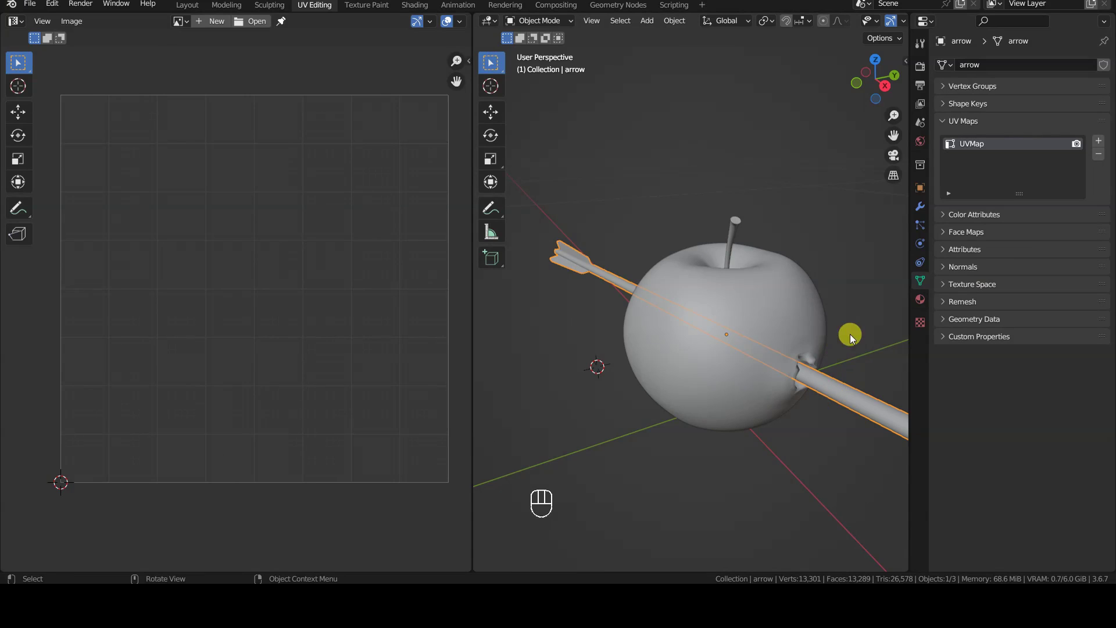
- Rename the arrow's UVMap to uv_set_1, then make uv_set_1 the apple's active UV map
double_click(971, 145)
key(ctrl+v)
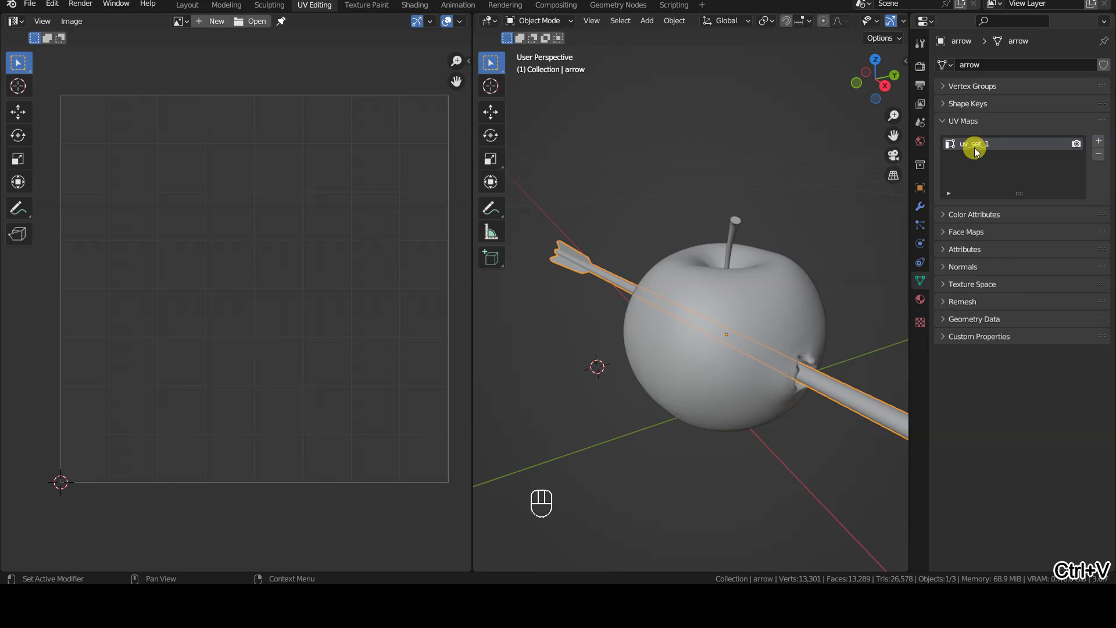
click(740, 278)
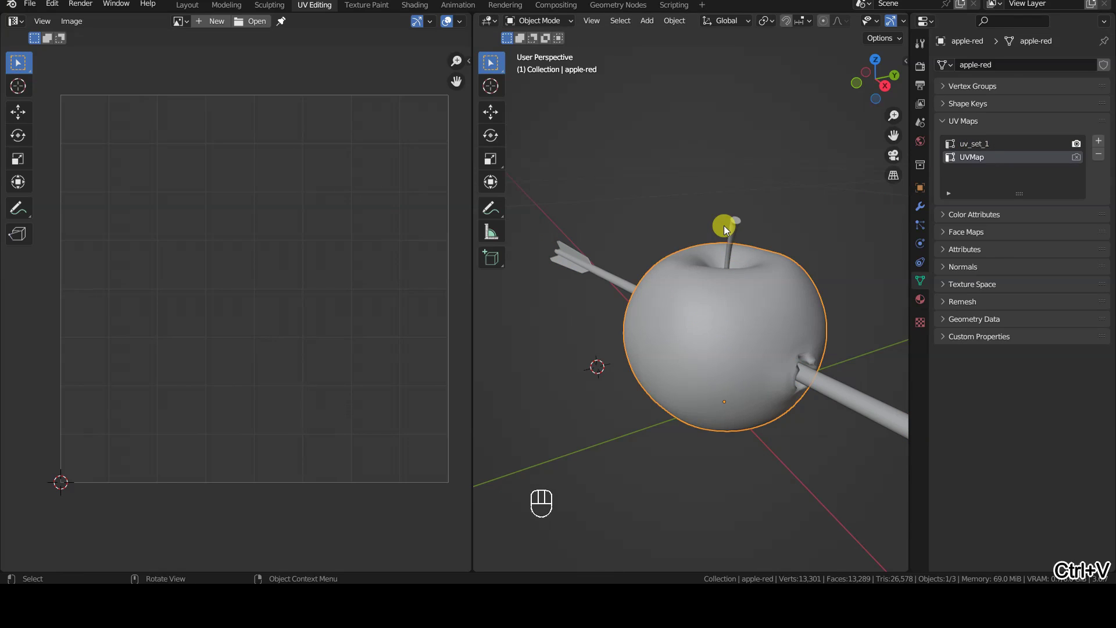
click(724, 226)
click(758, 282)
click(981, 143)
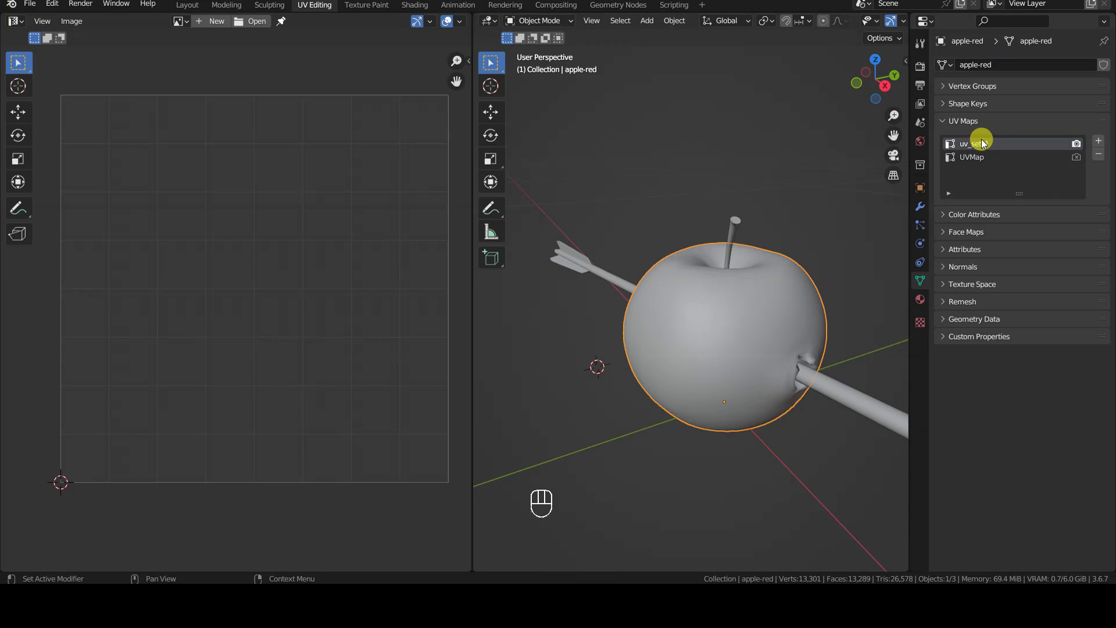
- Join all three objects into the apple, check the combined UVs in Edit Mode, and activate UVMap
key(a)
key(ctrl+j)
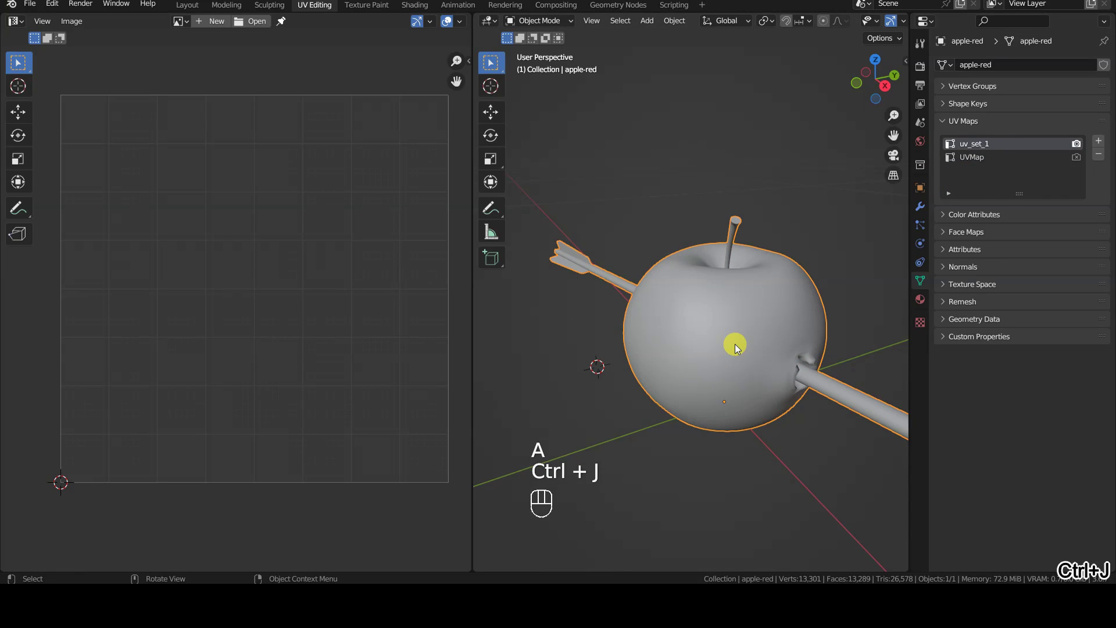
key(Tab)
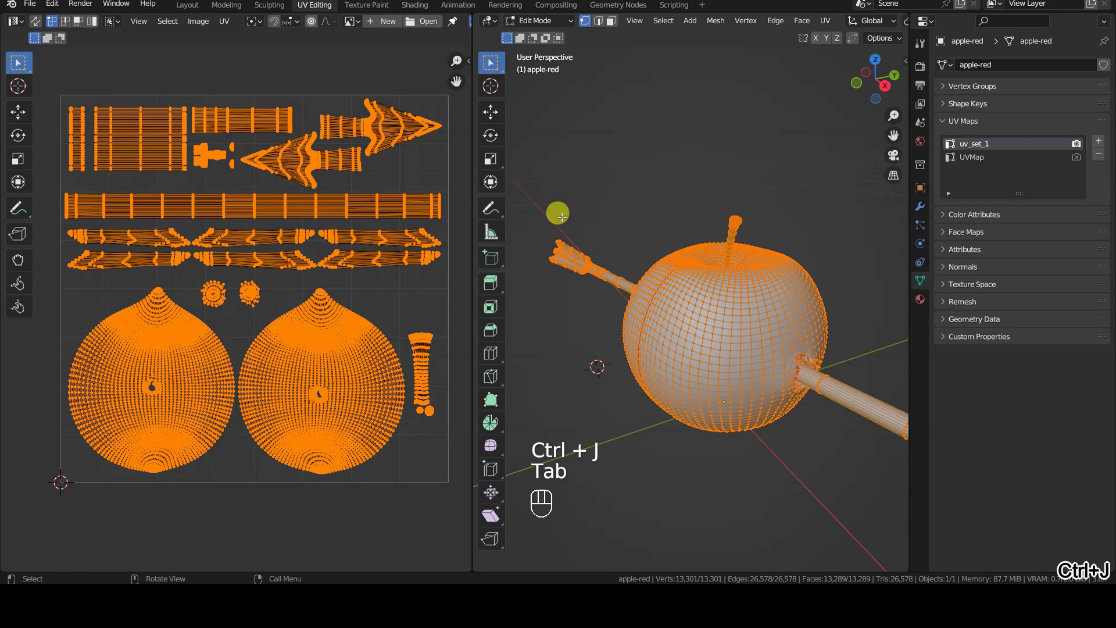
key(Tab)
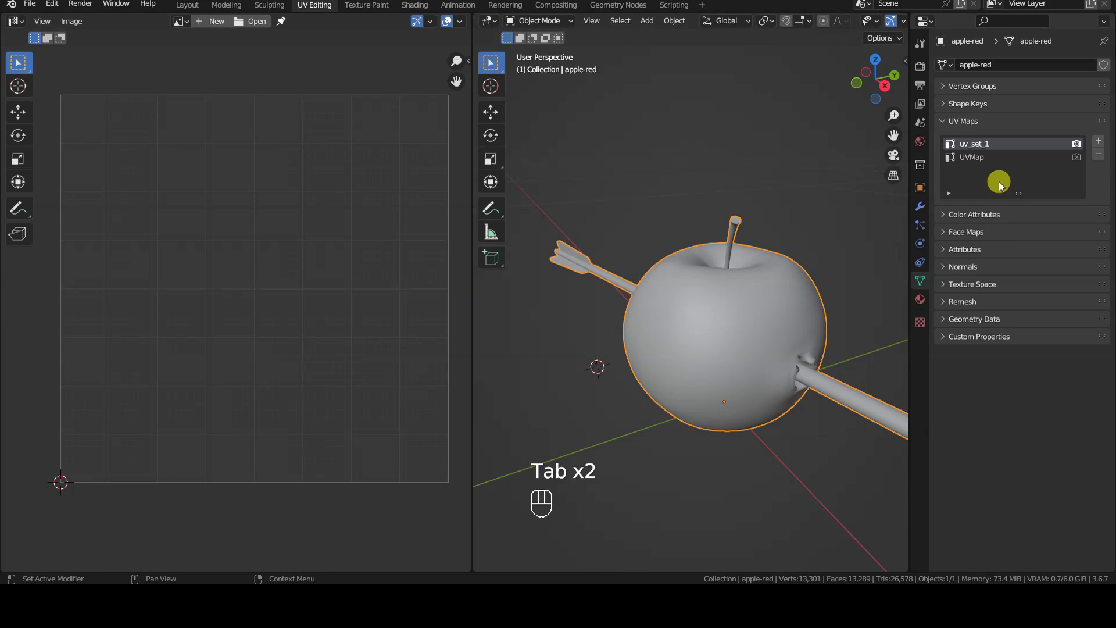
click(997, 158)
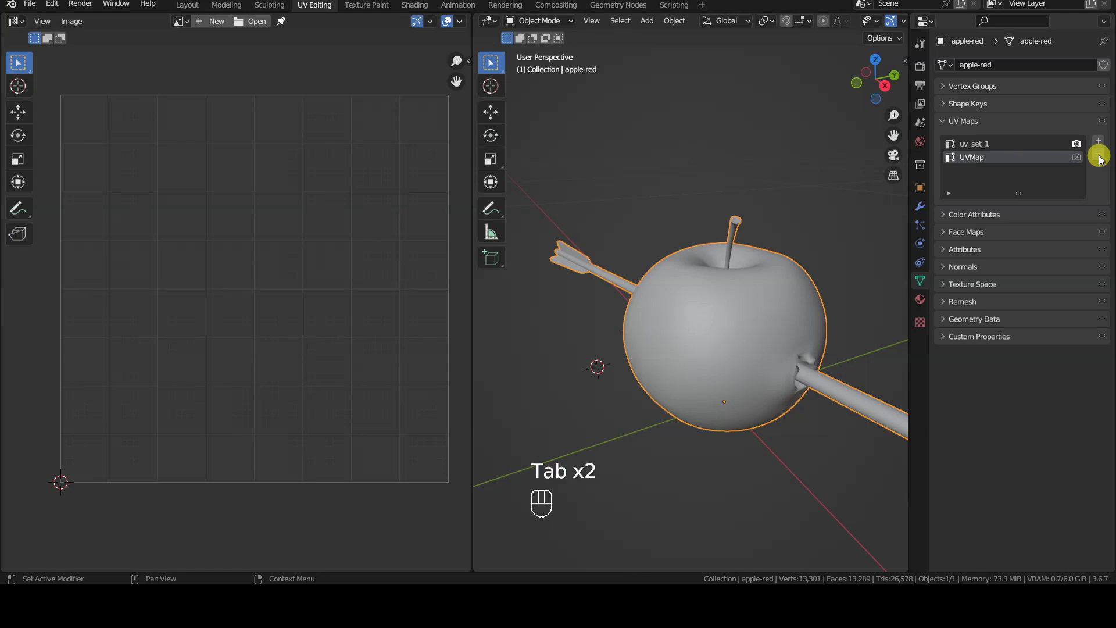